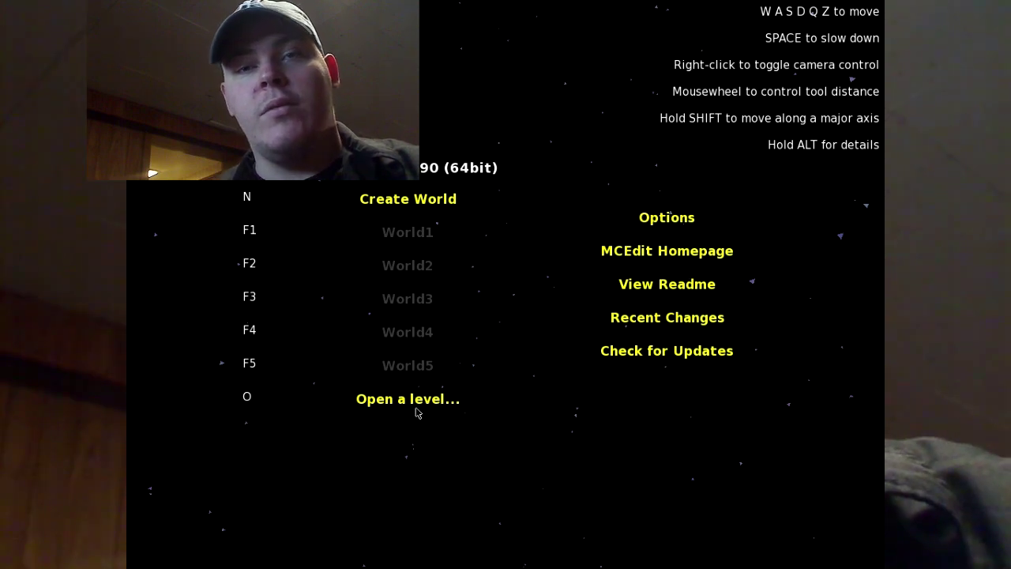
Open an existing Minecraft level for editing
{"action": "left_click", "coordinate": [419, 403]}
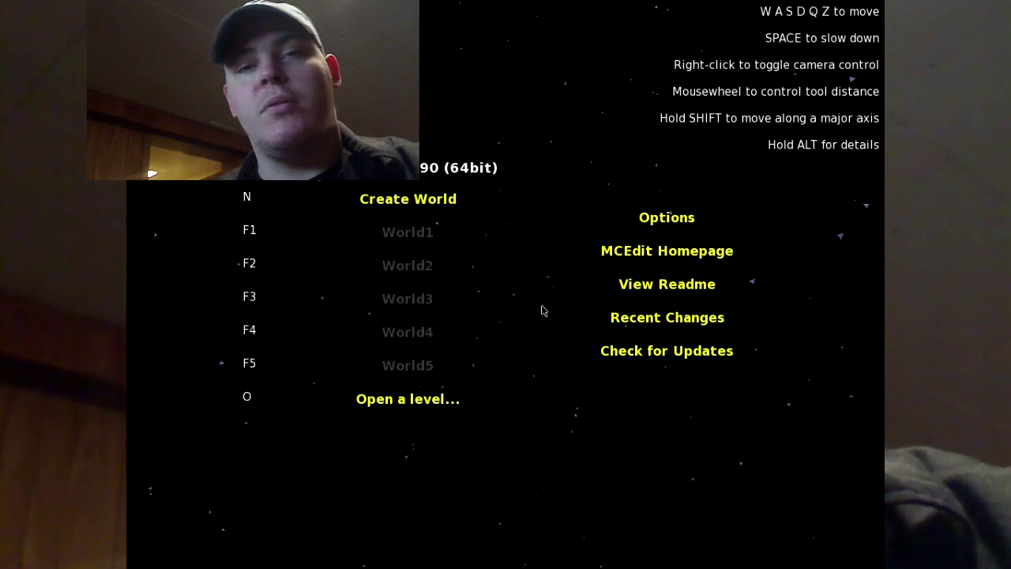
{"action": "left_click", "coordinate": [419, 404]}
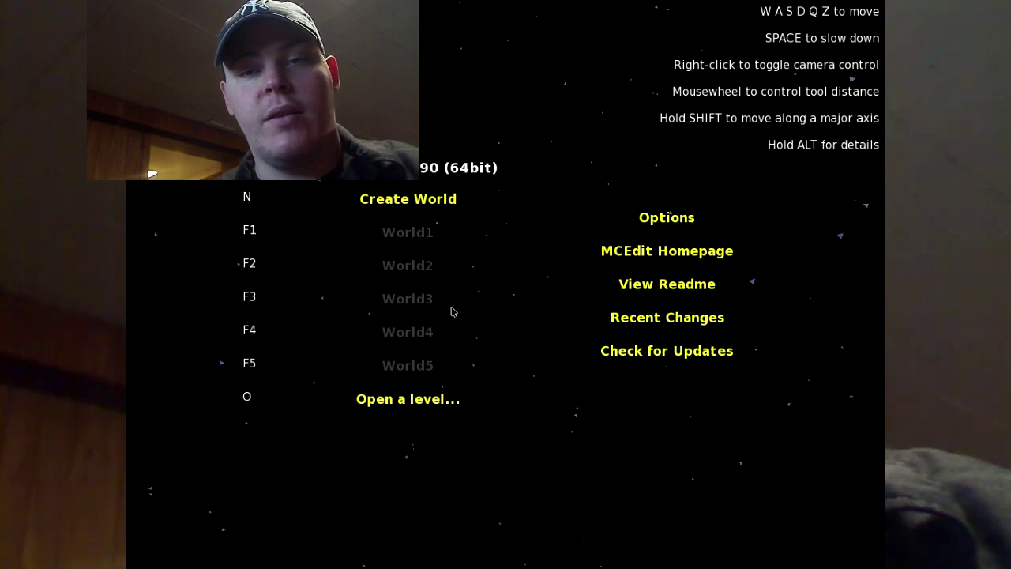
{"action": "left_click", "coordinate": [419, 404]}
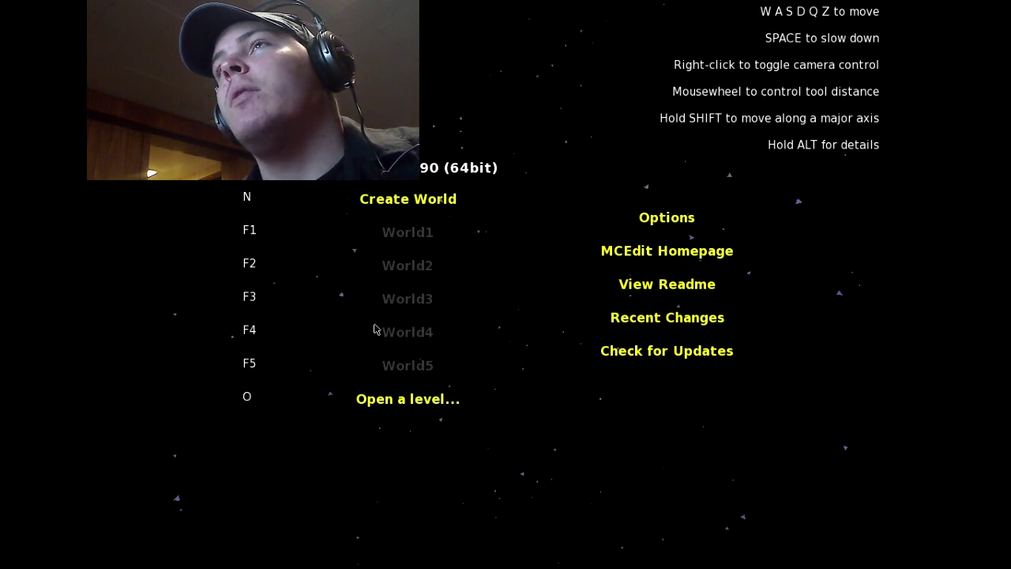
{"action": "left_click", "coordinate": [387, 331]}
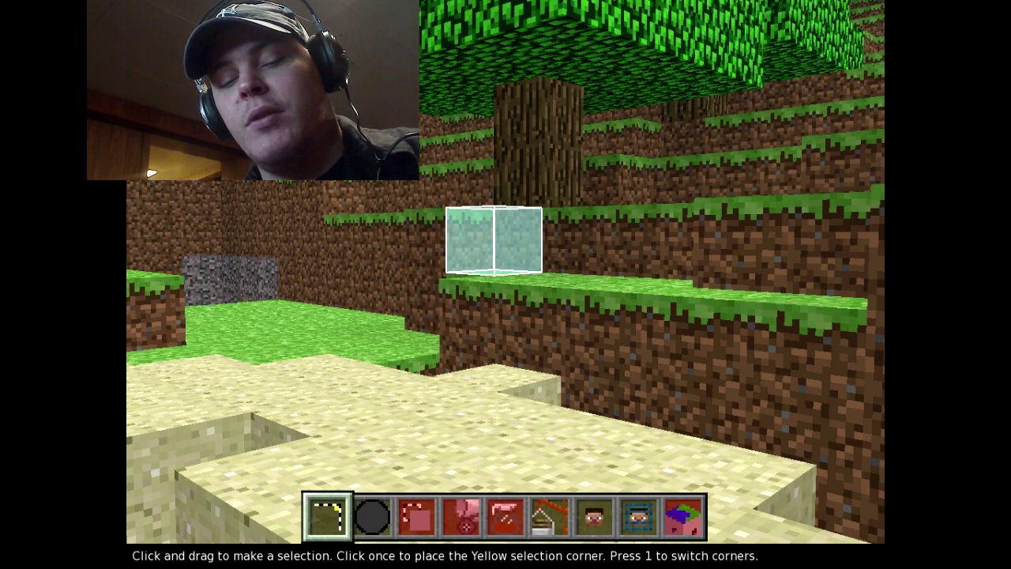
Show the main menu of world commands over the loaded level, and return to the world view
{"action": "key", "text": "Escape"}
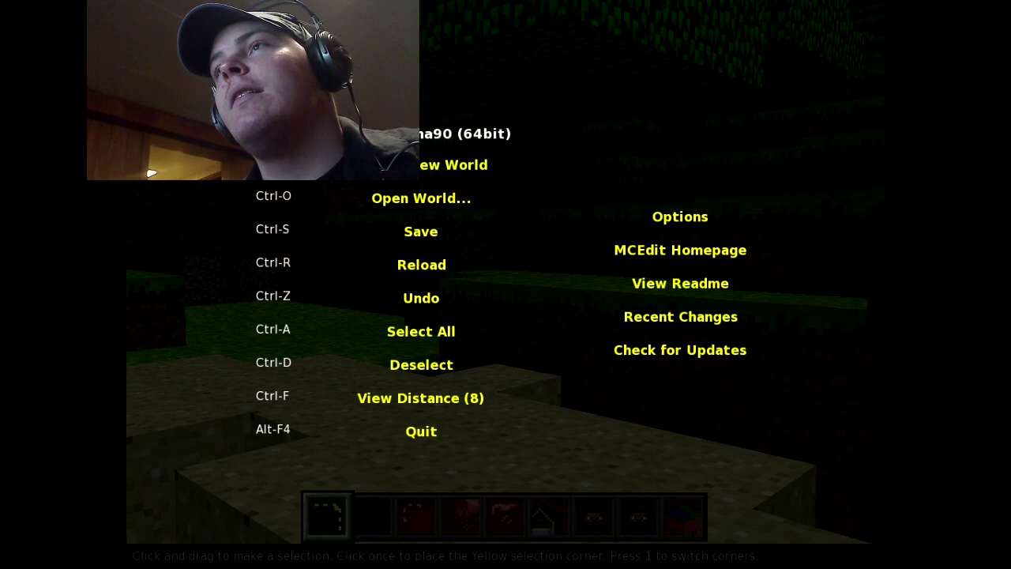
{"action": "key", "text": "Escape"}
{"action": "key", "text": "Escape"}
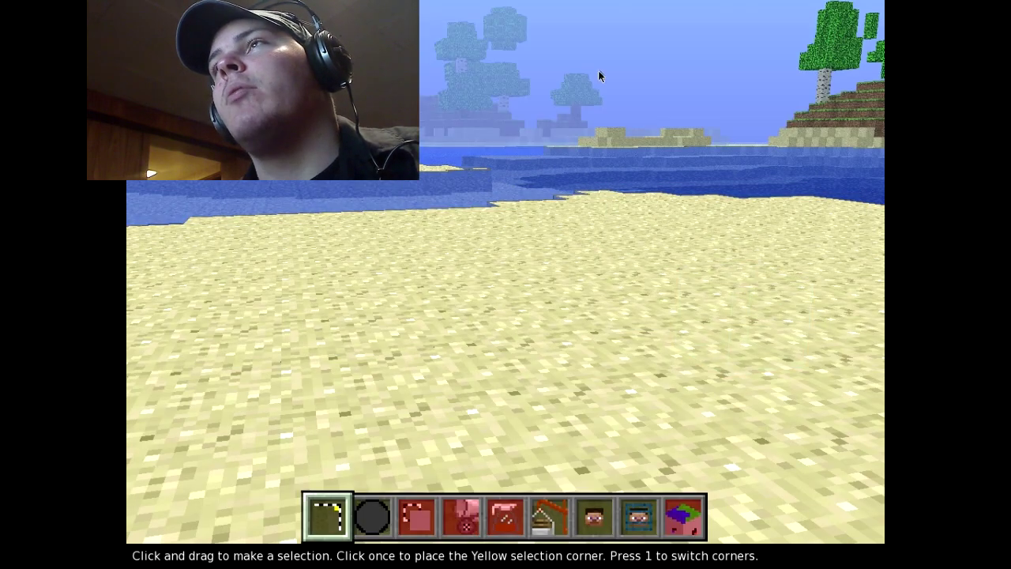
Turn on camera control and fly over the beach, river and forest to examine the terrain
{"action": "right_click", "coordinate": [596, 206]}
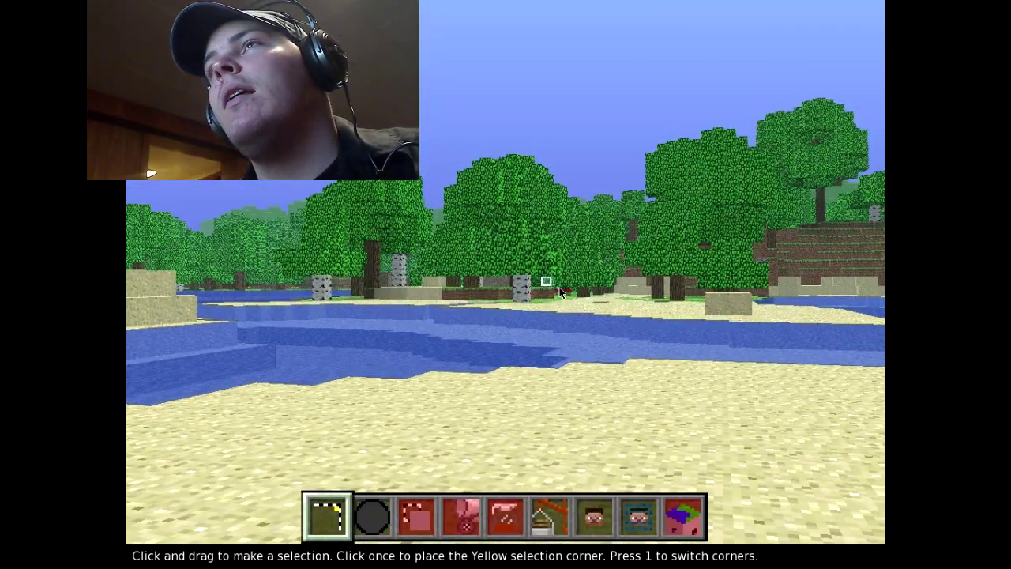
{"action": "right_click", "coordinate": [567, 294]}
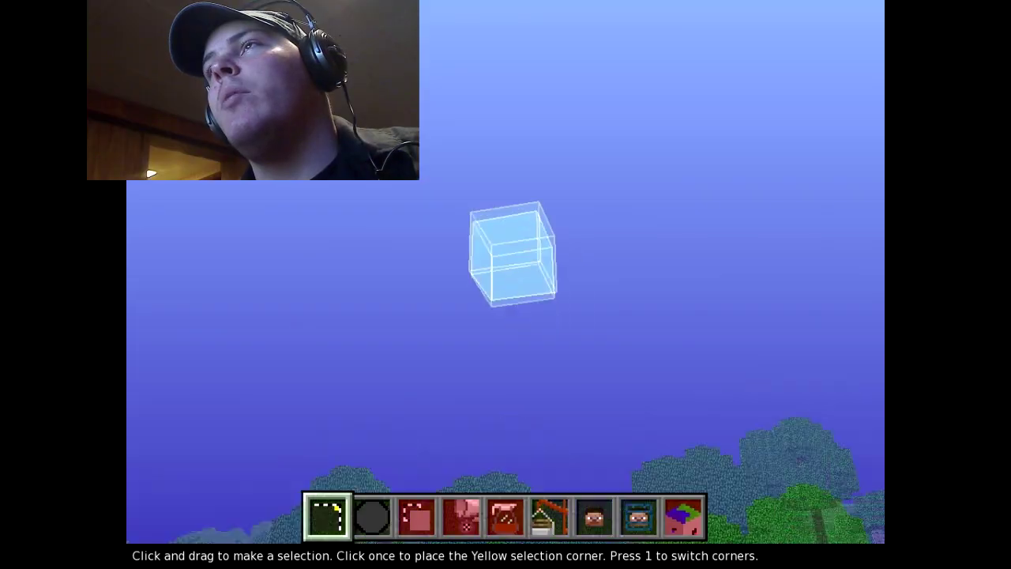
{"action": "right_click_drag", "start_coordinate": [530, 278], "coordinate": [501, 270]}
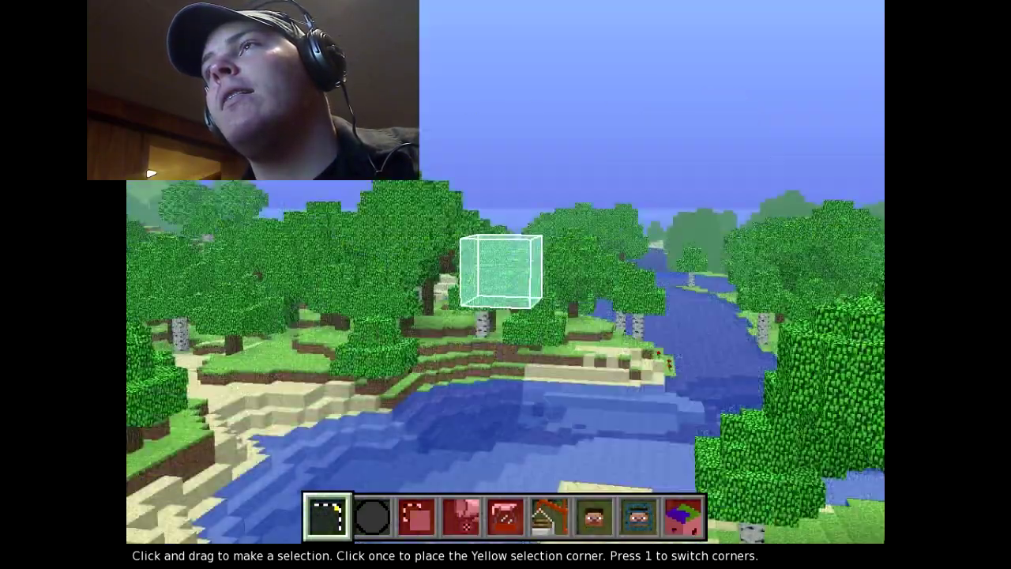
{"action": "key", "text": "w"}
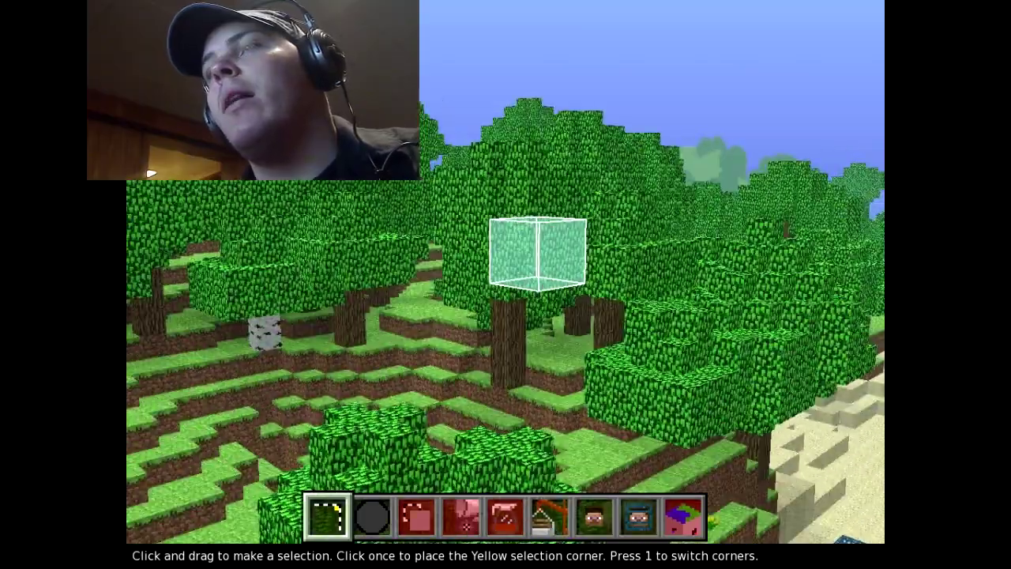
{"action": "key", "text": "s"}
{"action": "key", "text": "s"}
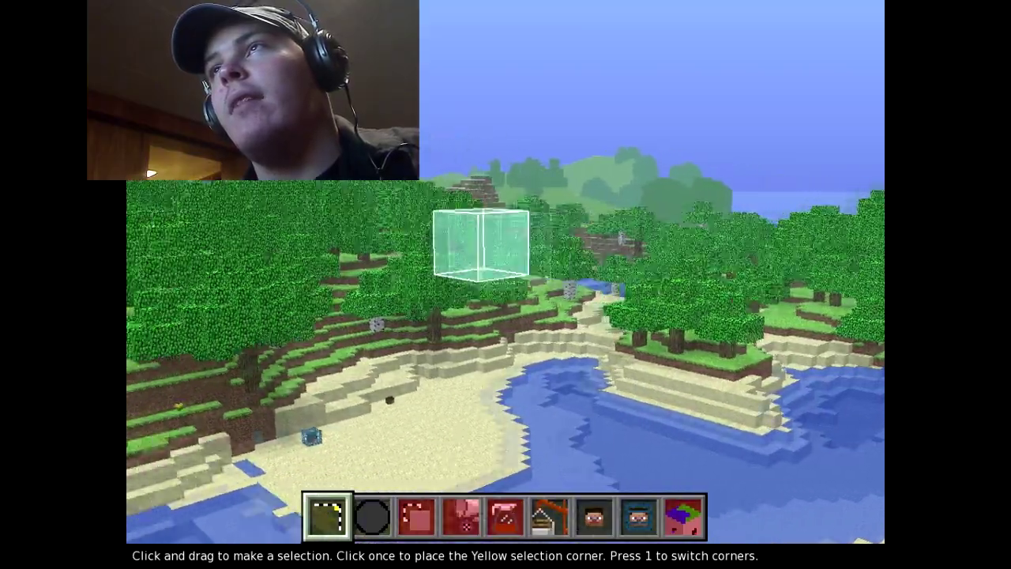
{"action": "mouse_move", "coordinate": [480, 245]}
{"action": "right_mouse_down"}
{"action": "mouse_move", "coordinate": [476, 276]}
{"action": "mouse_move", "coordinate": [526, 261]}
{"action": "mouse_move", "coordinate": [496, 251]}
{"action": "mouse_move", "coordinate": [478, 259]}
{"action": "right_mouse_up"}
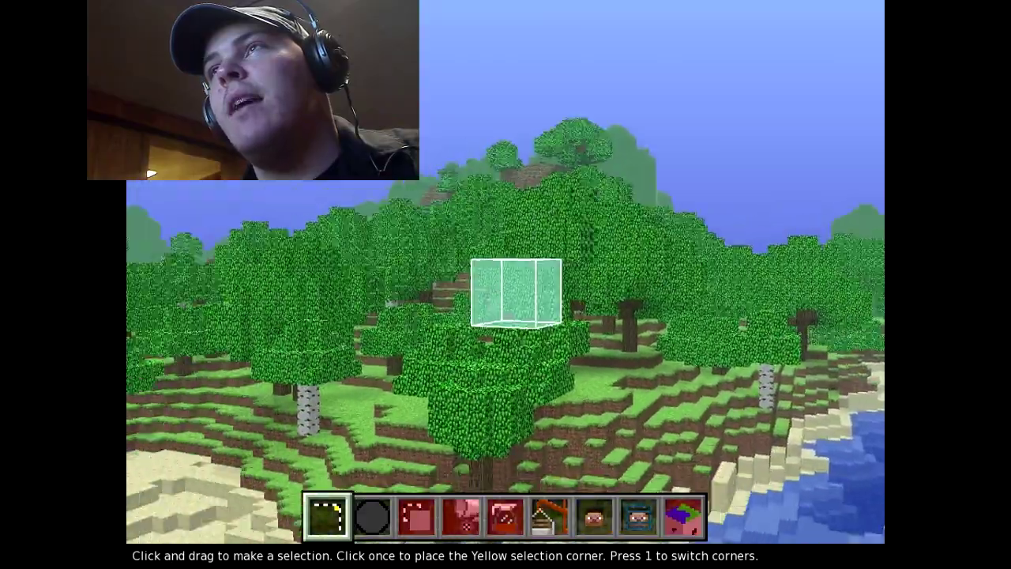
{"action": "right_click_drag", "start_coordinate": [516, 292], "coordinate": [496, 300]}
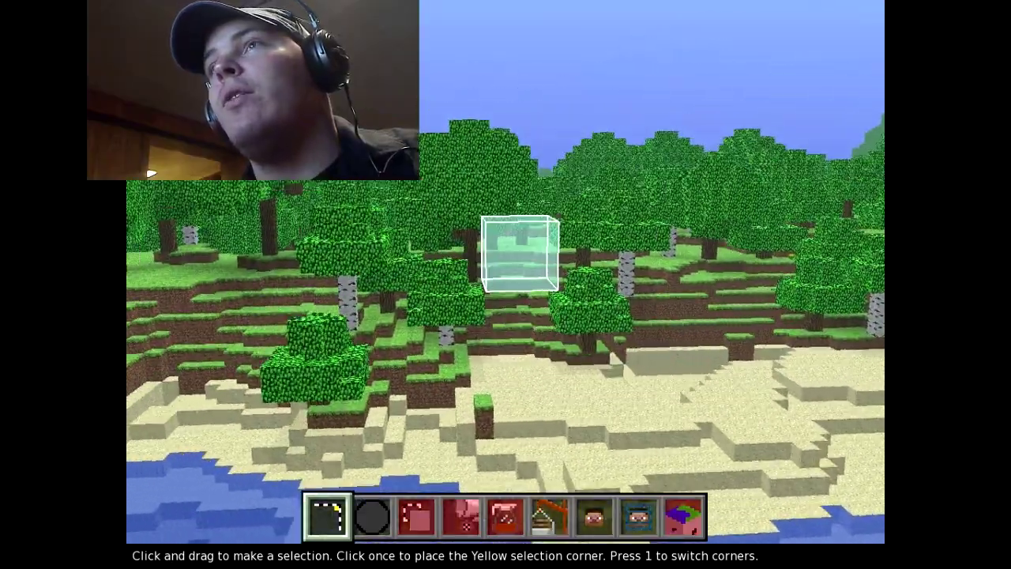
Place the yellow and blue selection corners at the sandy shoreline to make a 5W x 3L x 1H selection over the water
{"action": "right_click_drag", "start_coordinate": [519, 255], "coordinate": [571, 303]}
{"action": "right_click_drag", "start_coordinate": [512, 239], "coordinate": [711, 304]}
{"action": "key", "text": "w"}
{"action": "left_click", "coordinate": [632, 295]}
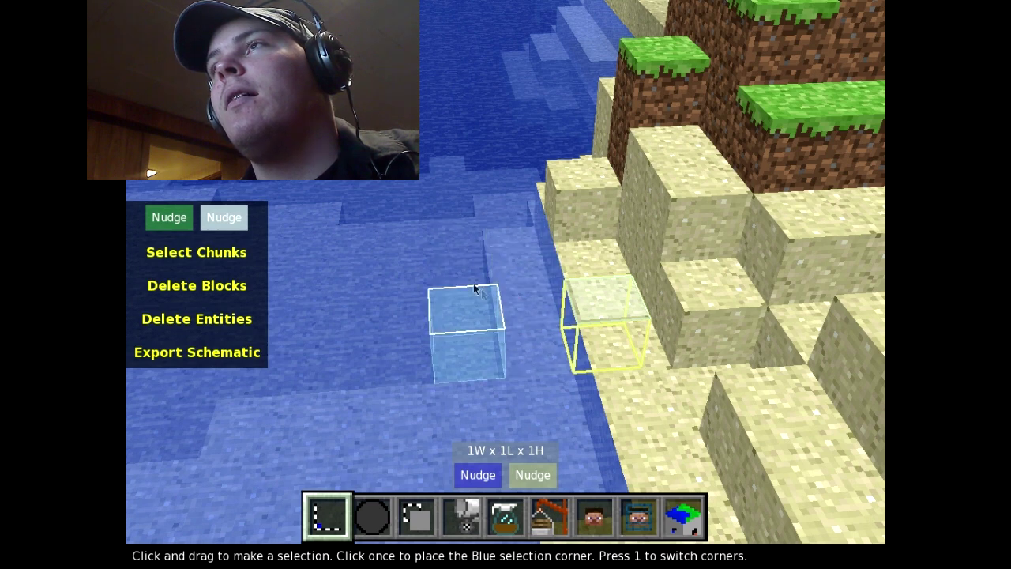
{"action": "left_click", "coordinate": [487, 237]}
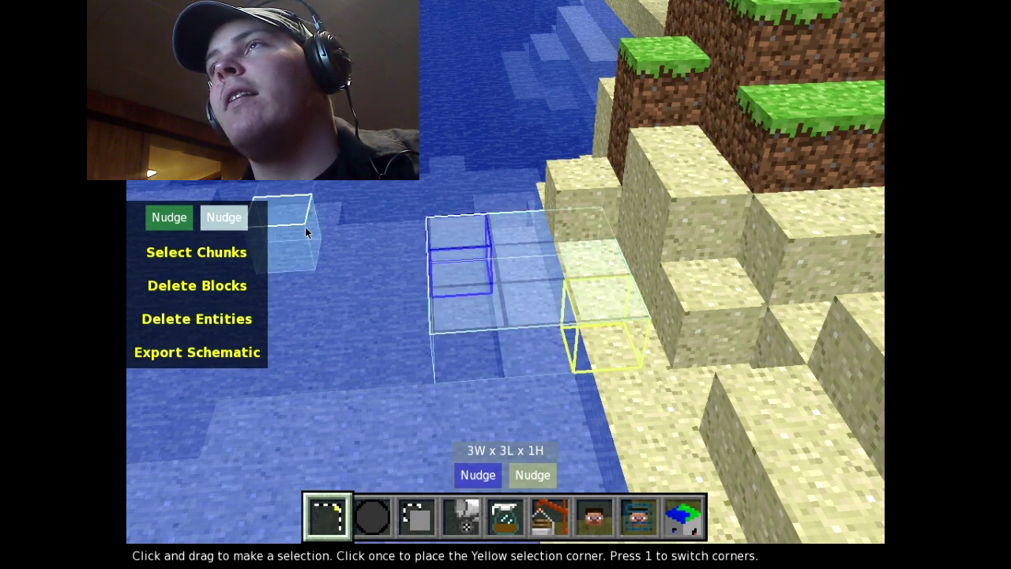
{"action": "left_click", "coordinate": [335, 263]}
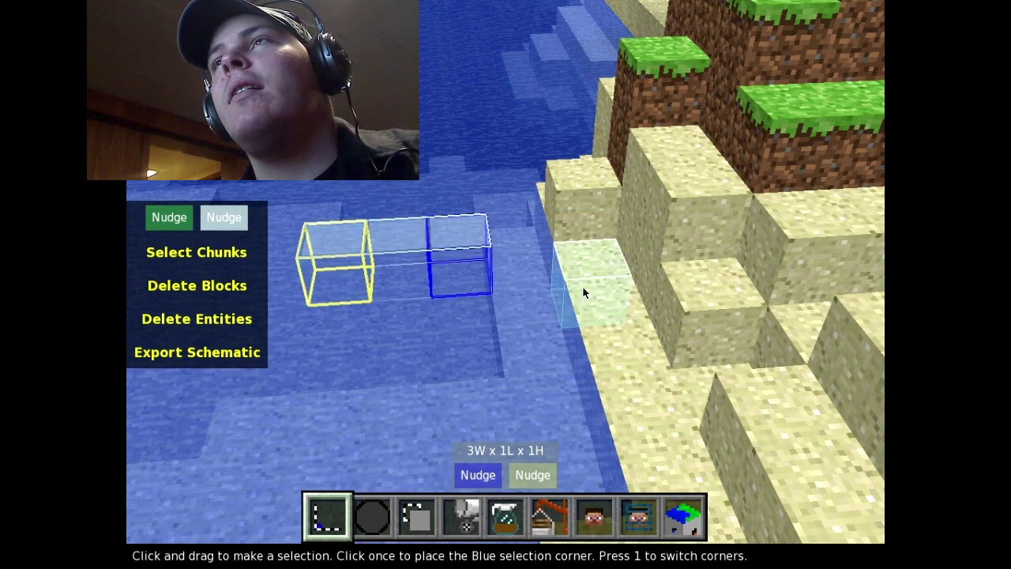
{"action": "left_click", "coordinate": [605, 310]}
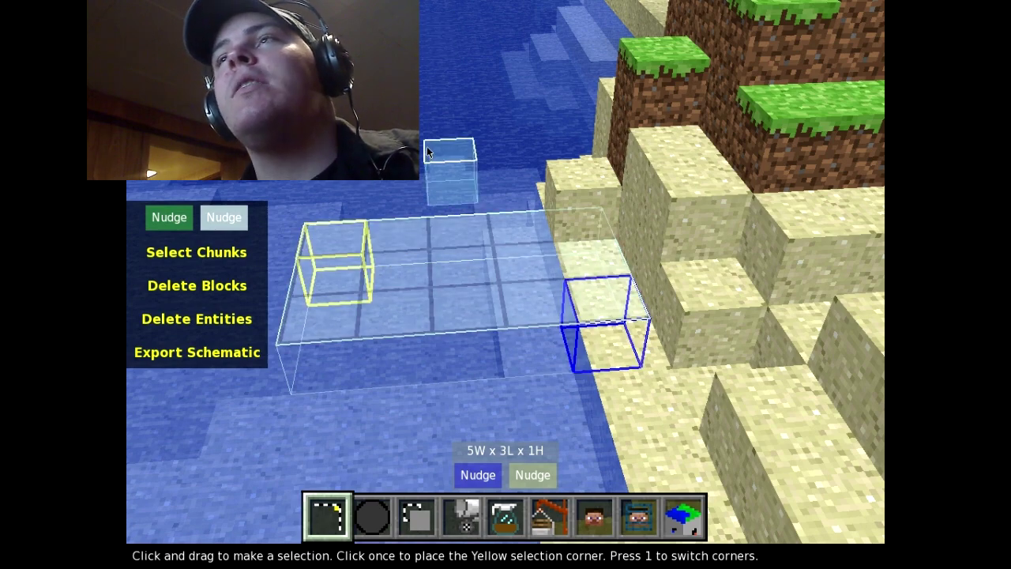
Move the selection corners along the shoreline and out over the water to make a 5W x 7L x 1H selection
{"action": "left_click", "coordinate": [607, 368]}
{"action": "left_click", "coordinate": [609, 407]}
{"action": "left_click_drag", "start_coordinate": [553, 403], "coordinate": [588, 337]}
{"action": "left_click", "coordinate": [606, 314]}
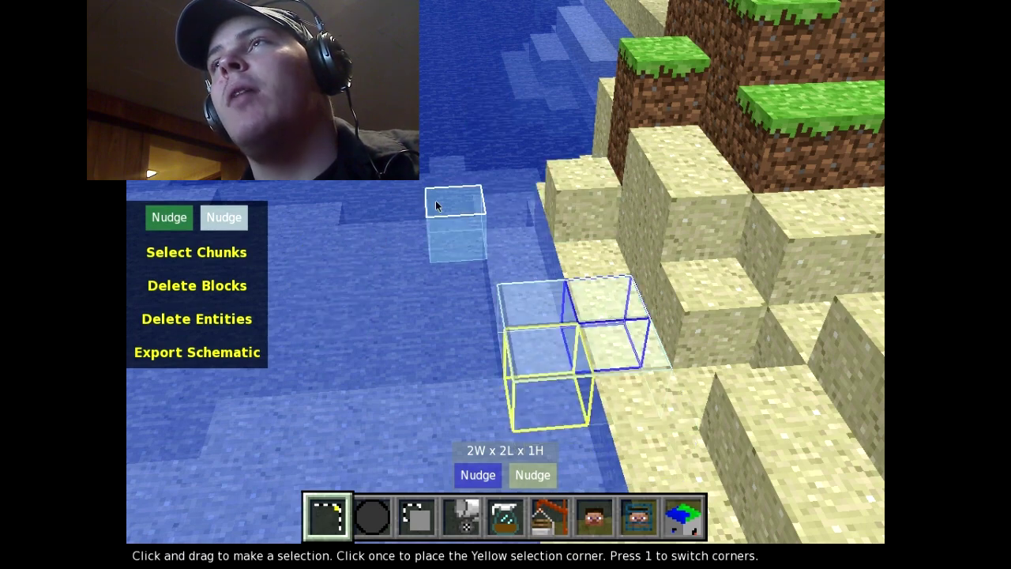
{"action": "left_click", "coordinate": [354, 175]}
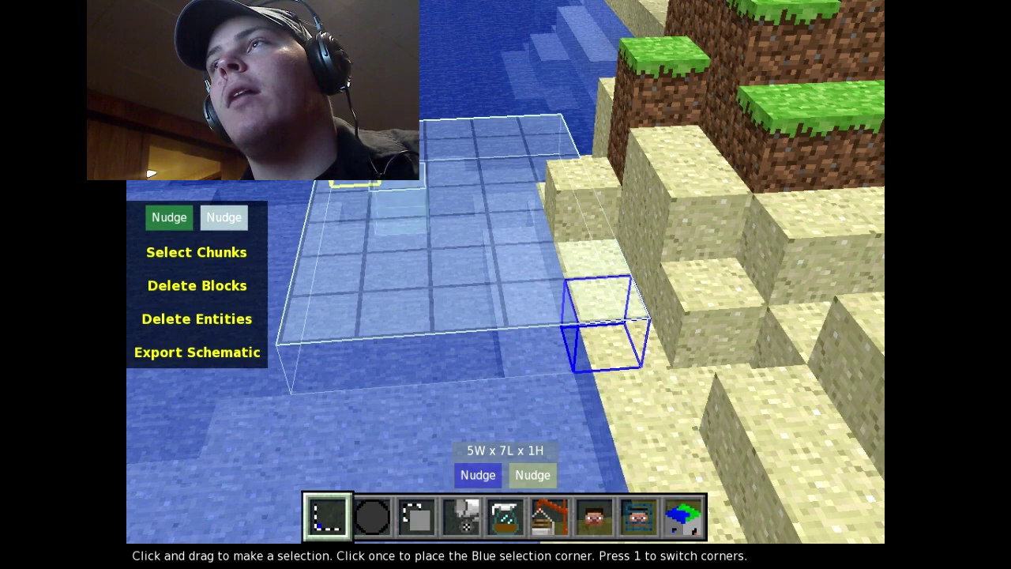
Reposition both selection corners between the shoreline sand and the open water to make a 6W x 12L x 1H selection
{"action": "left_click", "coordinate": [440, 42]}
{"action": "left_click_drag", "start_coordinate": [396, 255], "coordinate": [397, 249]}
{"action": "left_click_drag", "start_coordinate": [524, 332], "coordinate": [526, 326]}
{"action": "left_click", "coordinate": [624, 347]}
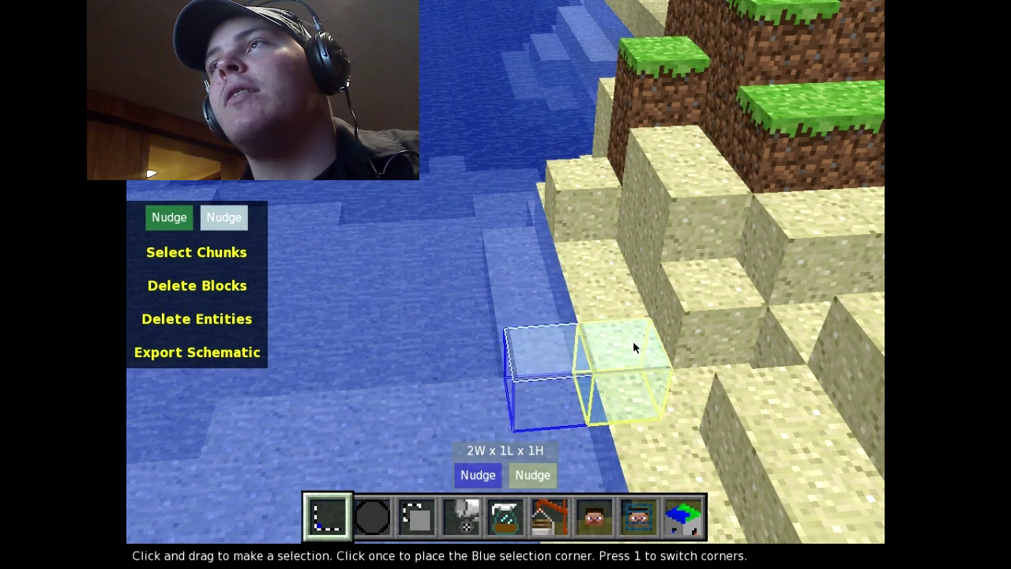
{"action": "left_click", "coordinate": [458, 254]}
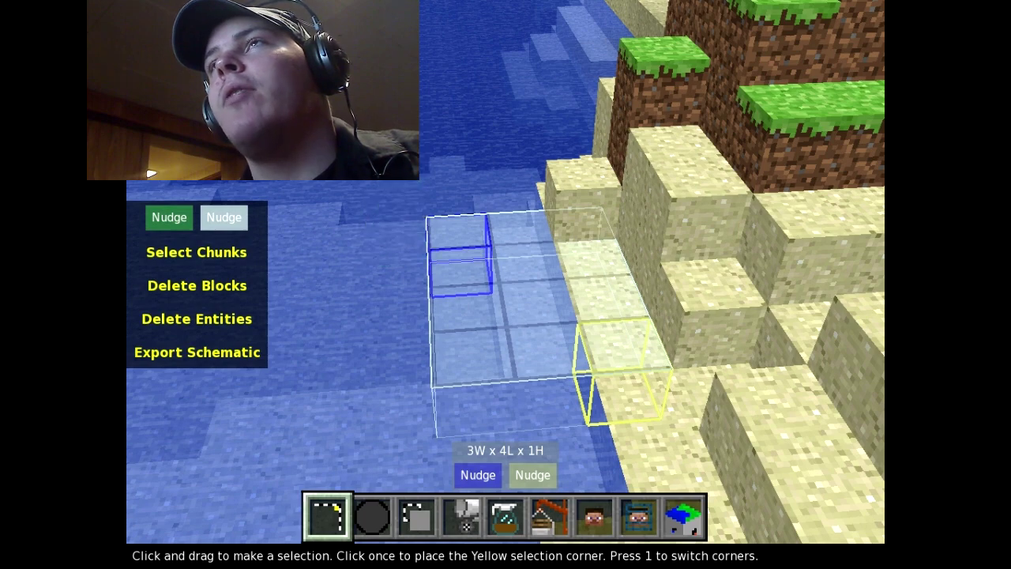
{"action": "left_click", "coordinate": [150, 173]}
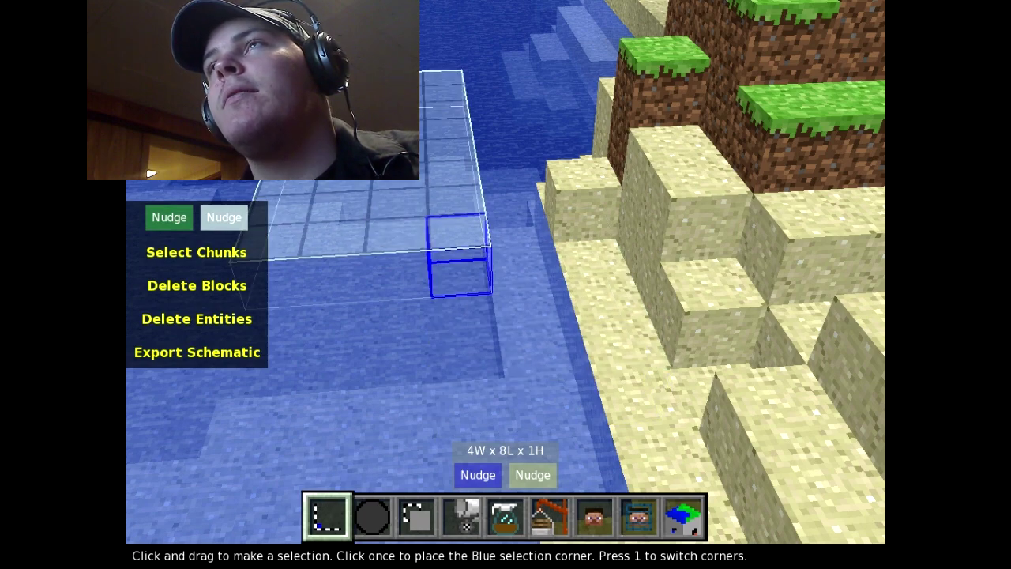
{"action": "left_click", "coordinate": [672, 379]}
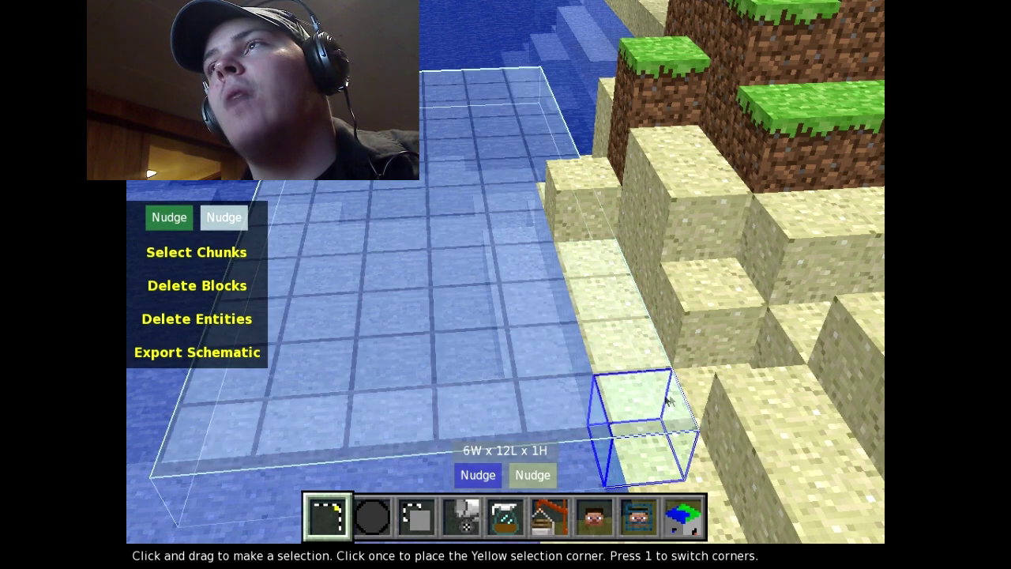
Set the selection corners above the forest beside the snowy area to make an 11W x 47L x 16H selection
{"action": "right_click", "coordinate": [665, 402]}
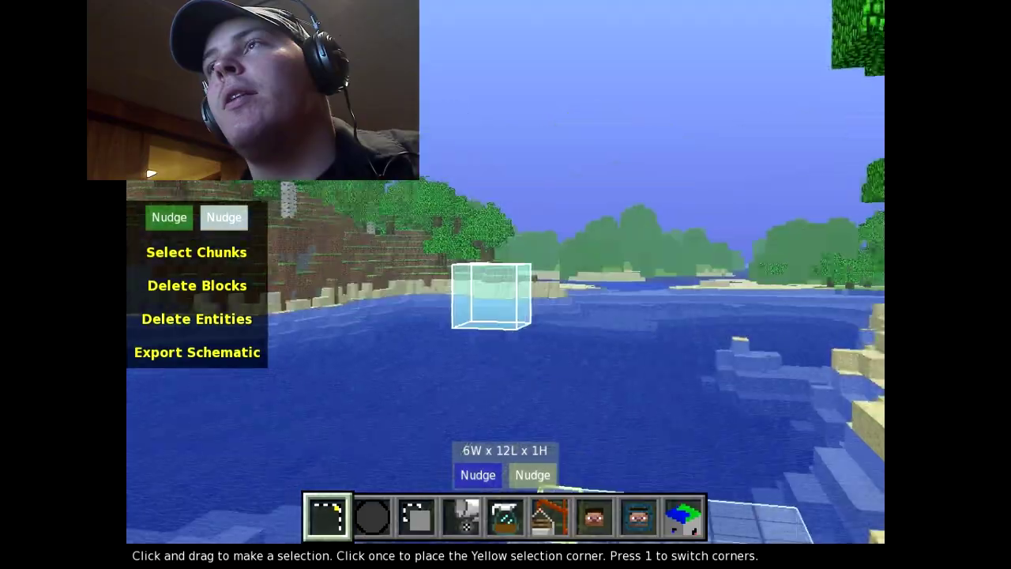
{"action": "key", "text": "w"}
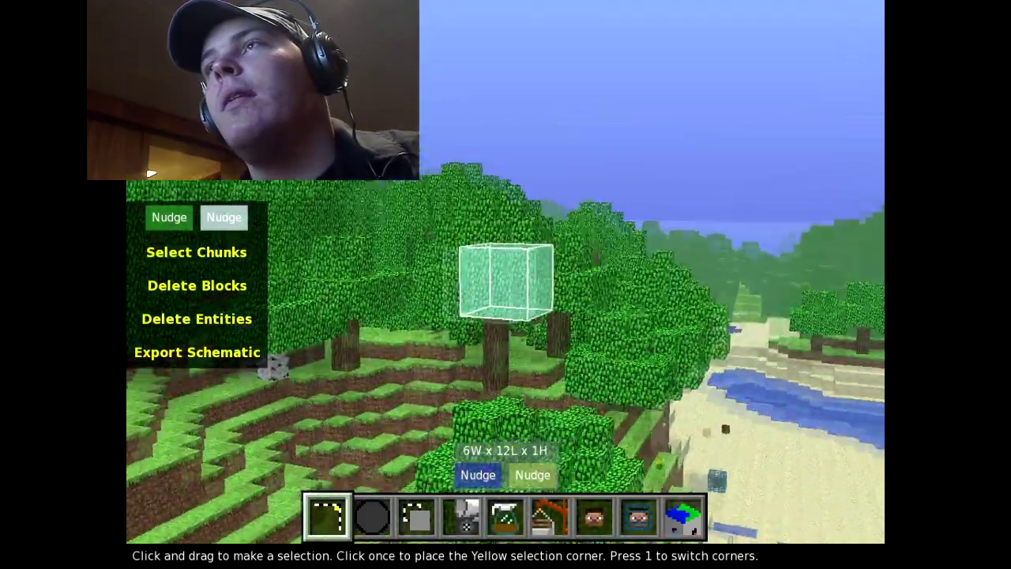
{"action": "key", "text": "w"}
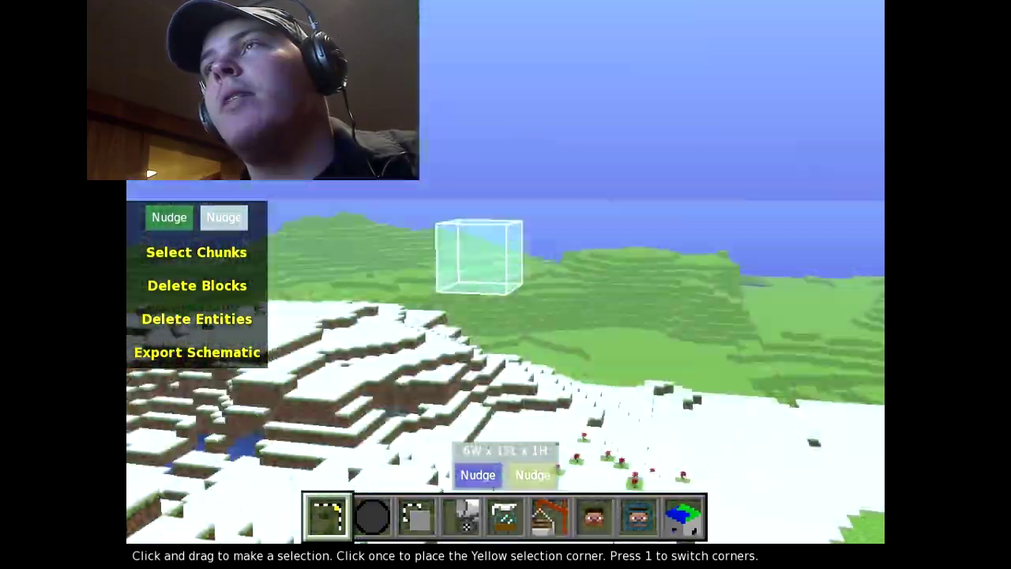
{"action": "key", "text": "w"}
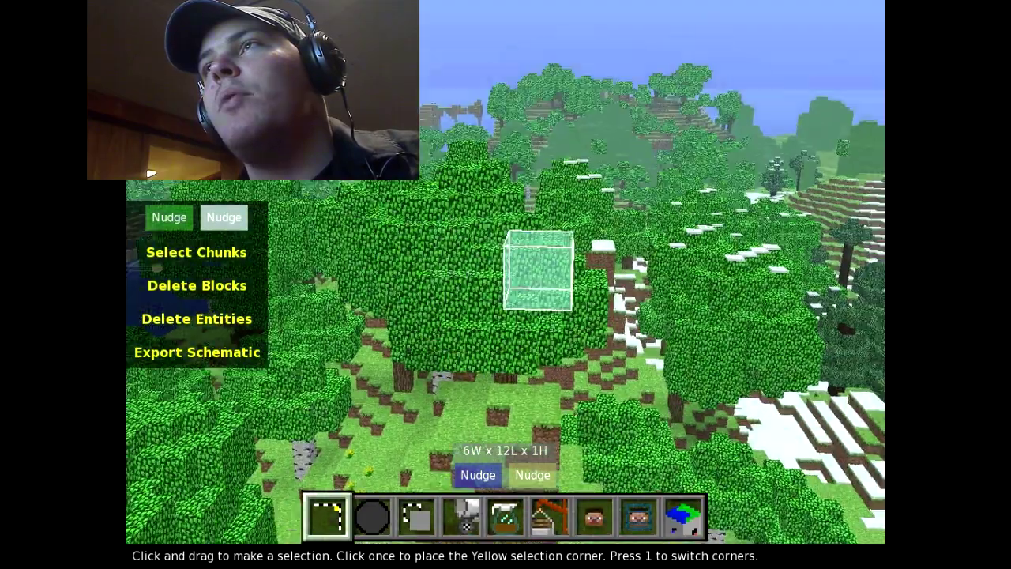
{"action": "right_click_drag", "start_coordinate": [596, 293], "coordinate": [577, 260]}
{"action": "left_click_drag", "start_coordinate": [602, 311], "coordinate": [616, 317]}
{"action": "right_click", "coordinate": [605, 314]}
{"action": "left_click", "coordinate": [506, 271]}
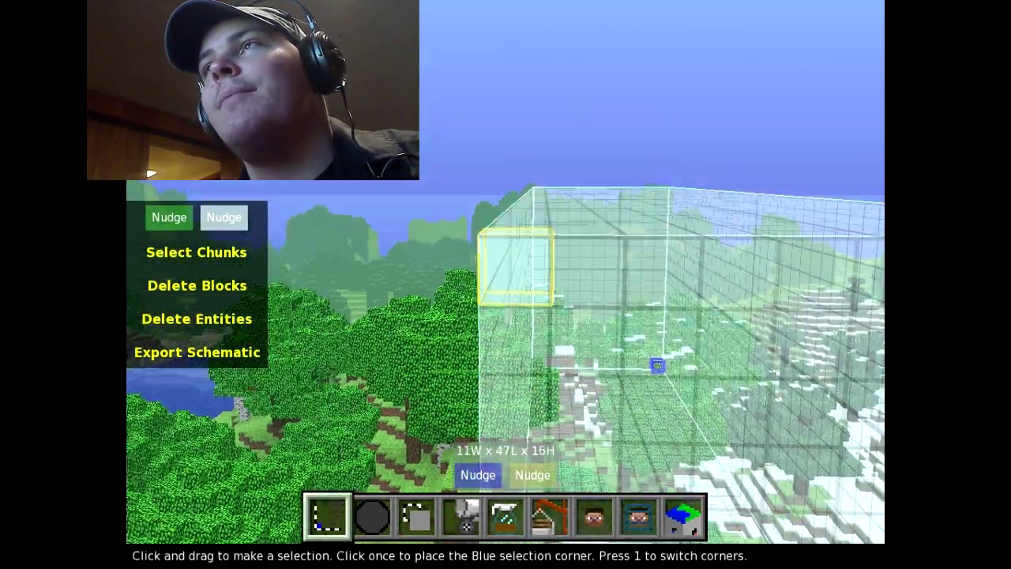
Fly over the snowy forest to the grassy clearing below the terraced hill and make a 2W x 1L x 1H selection on the grass
{"action": "key", "text": "a"}
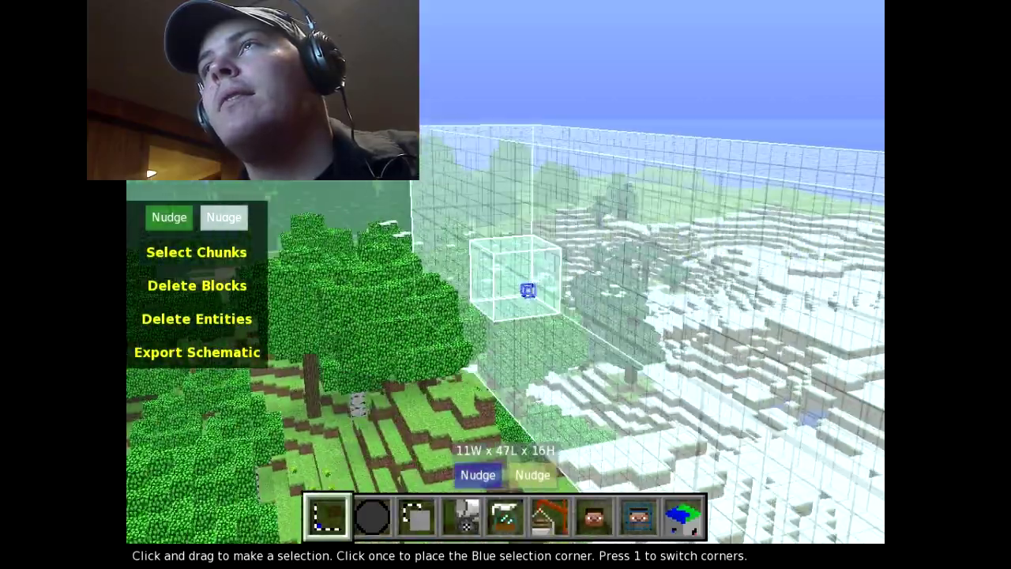
{"action": "key", "text": "w"}
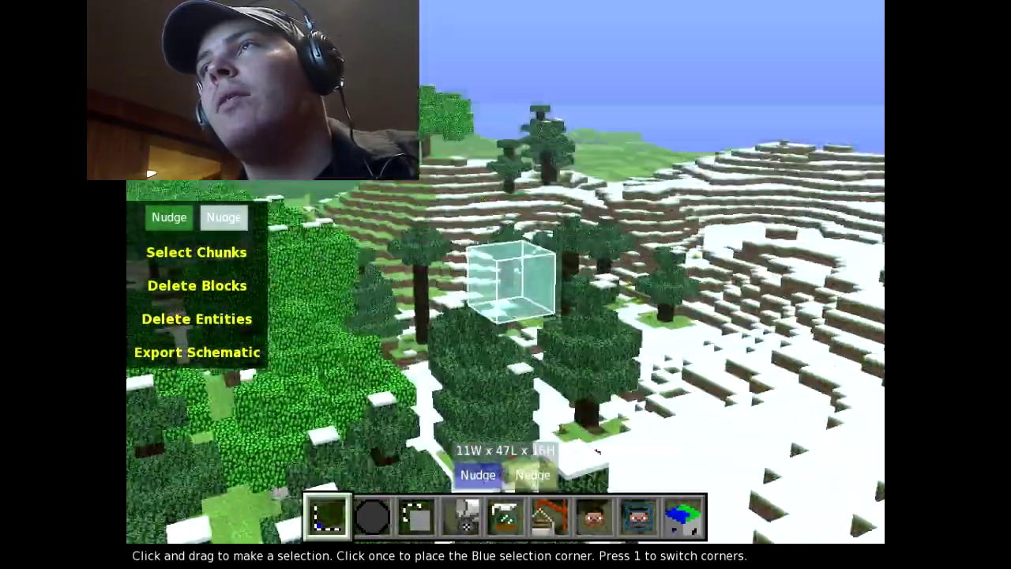
{"action": "key", "text": "w"}
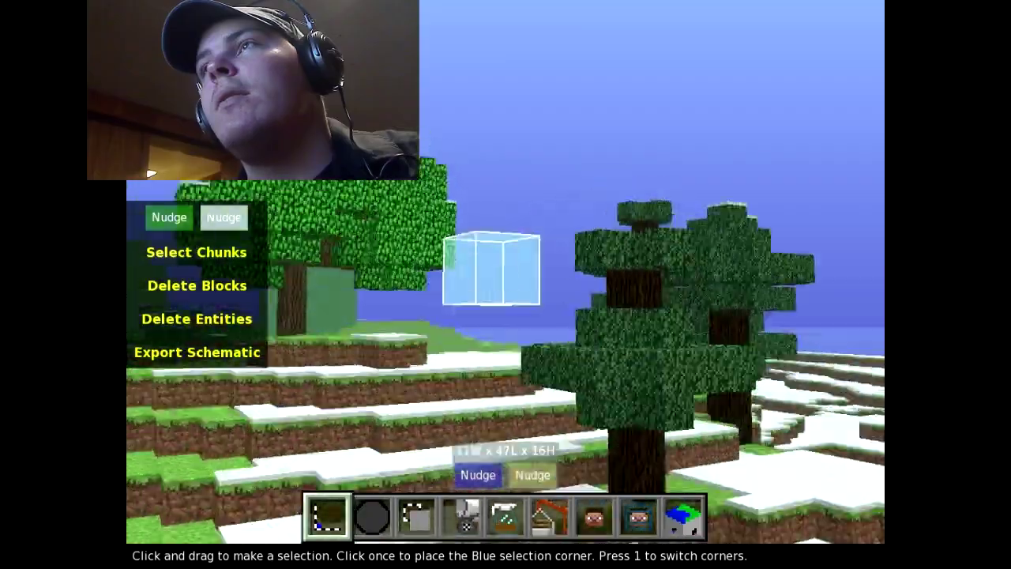
{"action": "right_click_drag", "start_coordinate": [491, 269], "coordinate": [531, 267]}
{"action": "key", "text": "w"}
{"action": "key", "text": "w"}
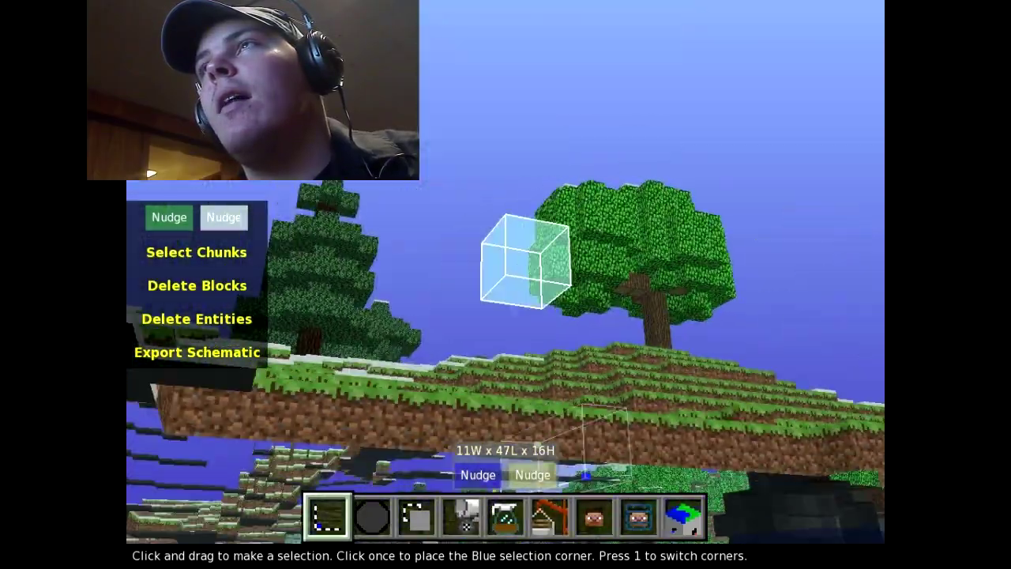
{"action": "key", "text": "s"}
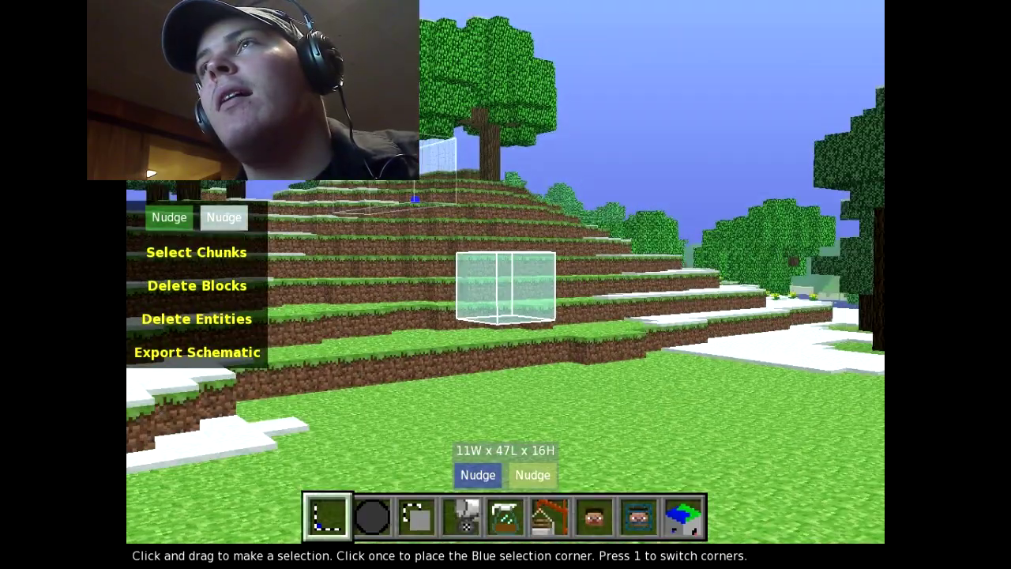
{"action": "key", "text": "w"}
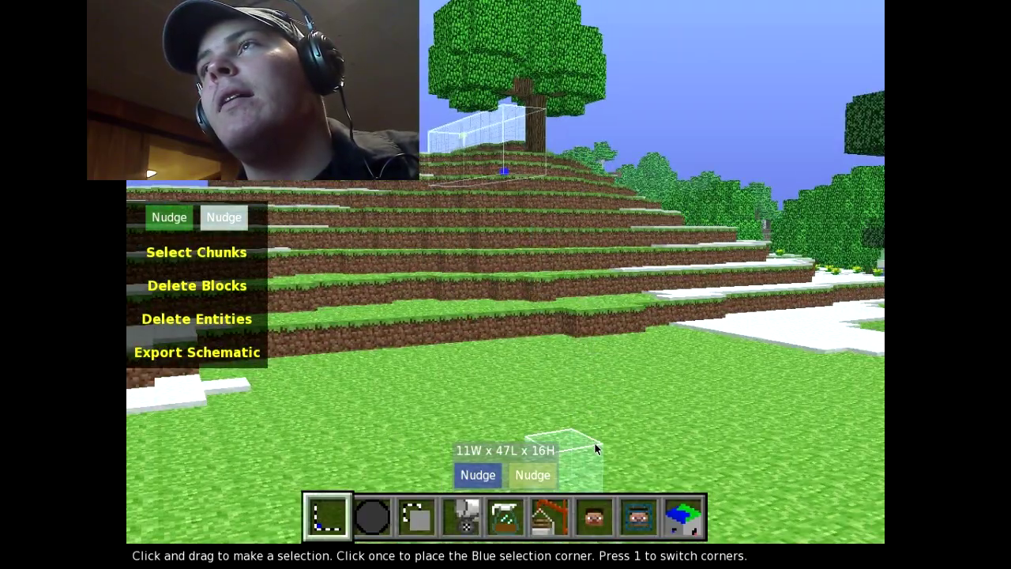
{"action": "left_click", "coordinate": [592, 441]}
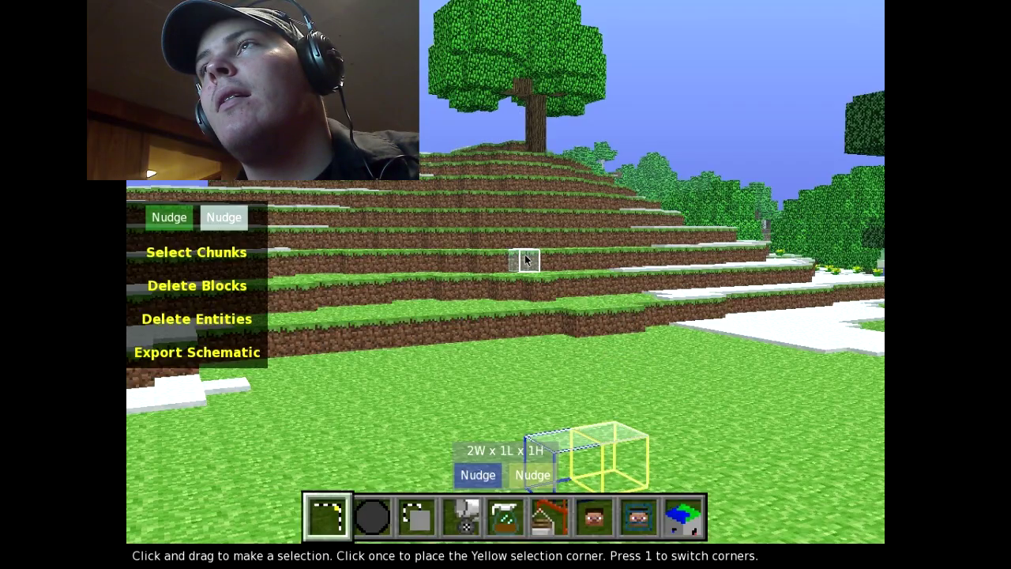
Place selection corners from high above the clearing to make a 2336W x 3233L x 28H selection
{"action": "right_click", "coordinate": [525, 261]}
{"action": "key", "text": "w"}
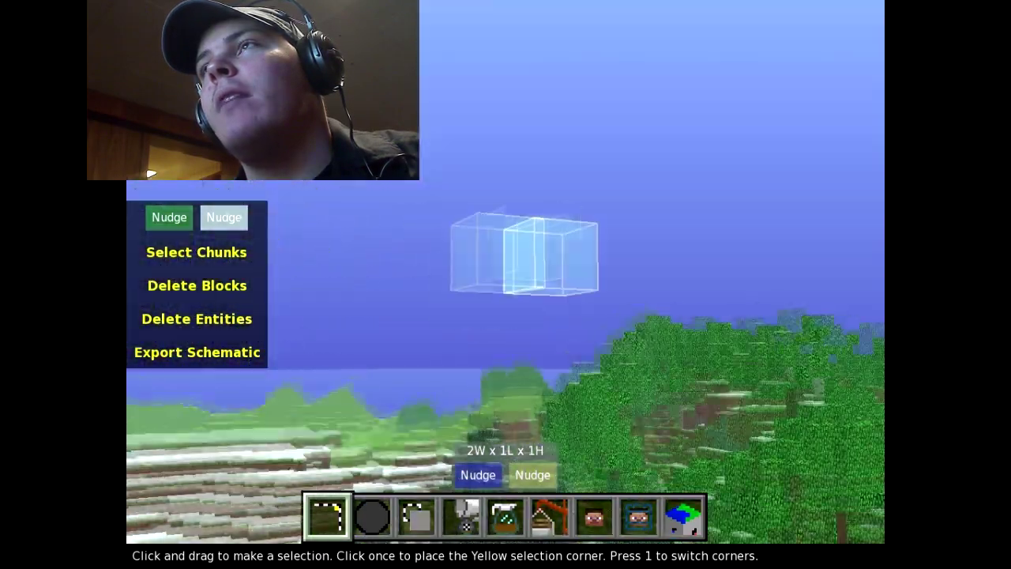
{"action": "right_click", "coordinate": [608, 256]}
{"action": "left_click", "coordinate": [608, 255]}
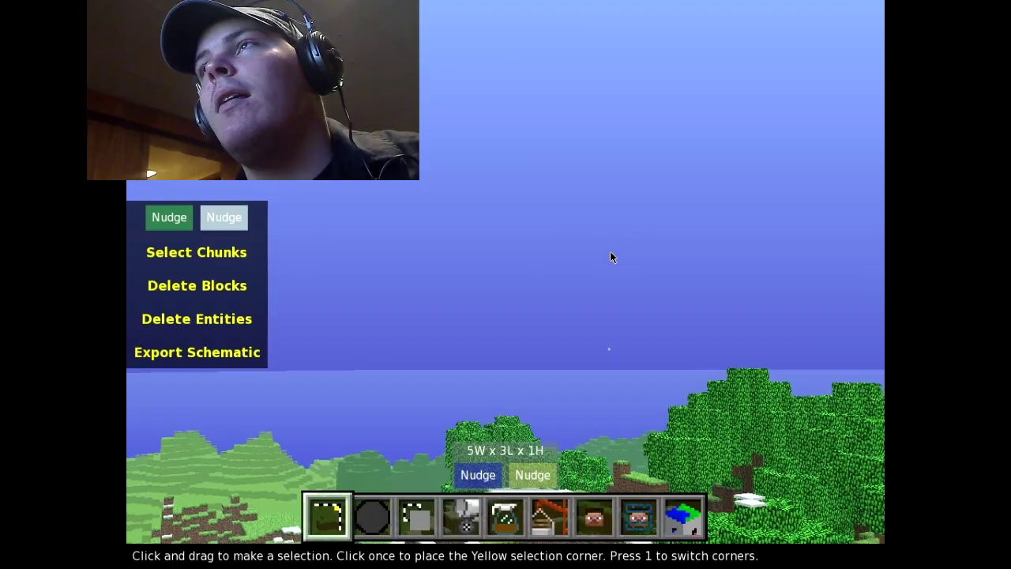
{"action": "right_click", "coordinate": [609, 253]}
{"action": "left_click", "coordinate": [506, 251]}
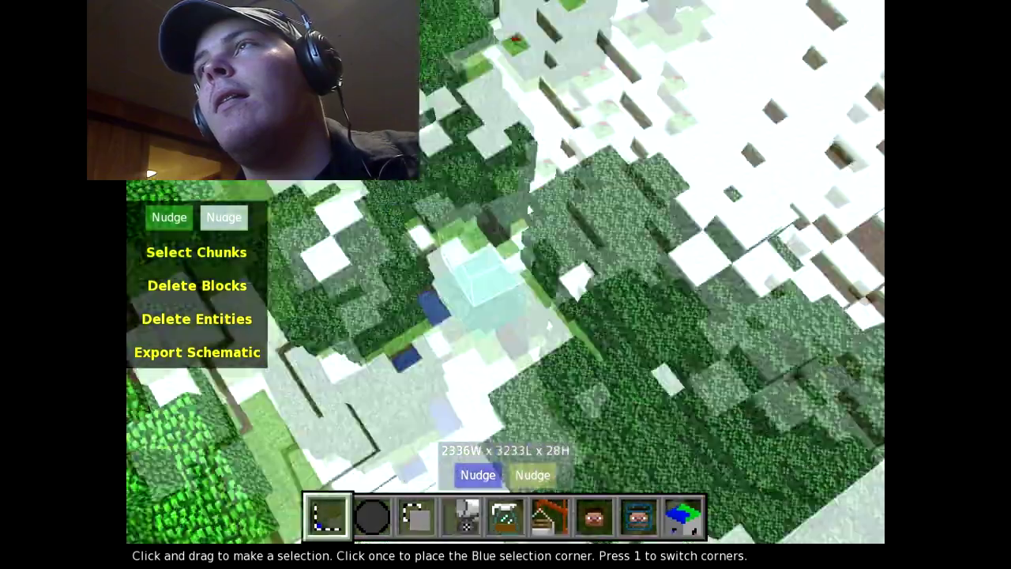
Place the blue selection corner on the grass at the snow's edge to make a 64W x 103L x 30H selection
{"action": "key", "text": "w"}
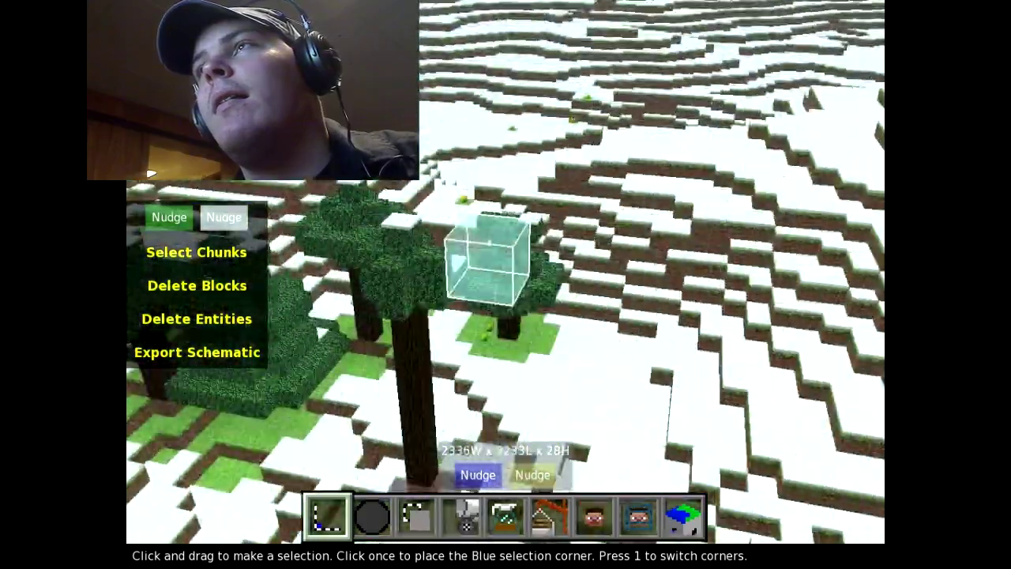
{"action": "key", "text": "w"}
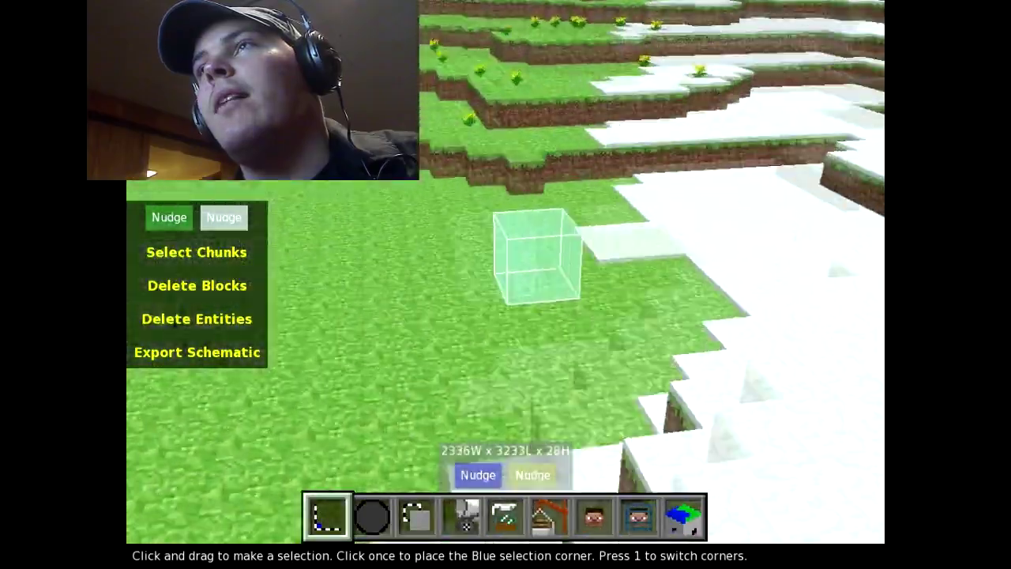
{"action": "key", "text": "w"}
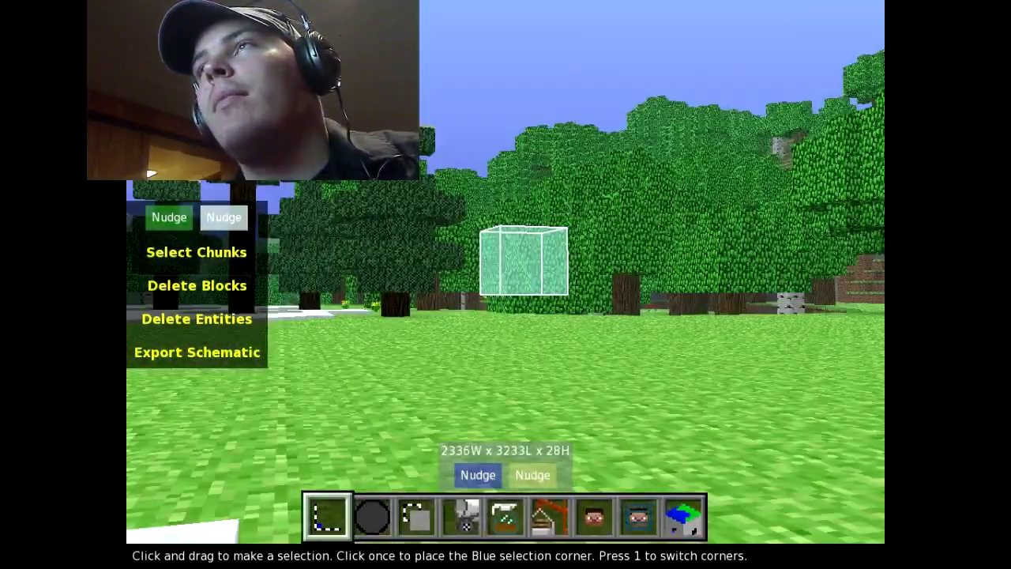
{"action": "right_click", "coordinate": [622, 248]}
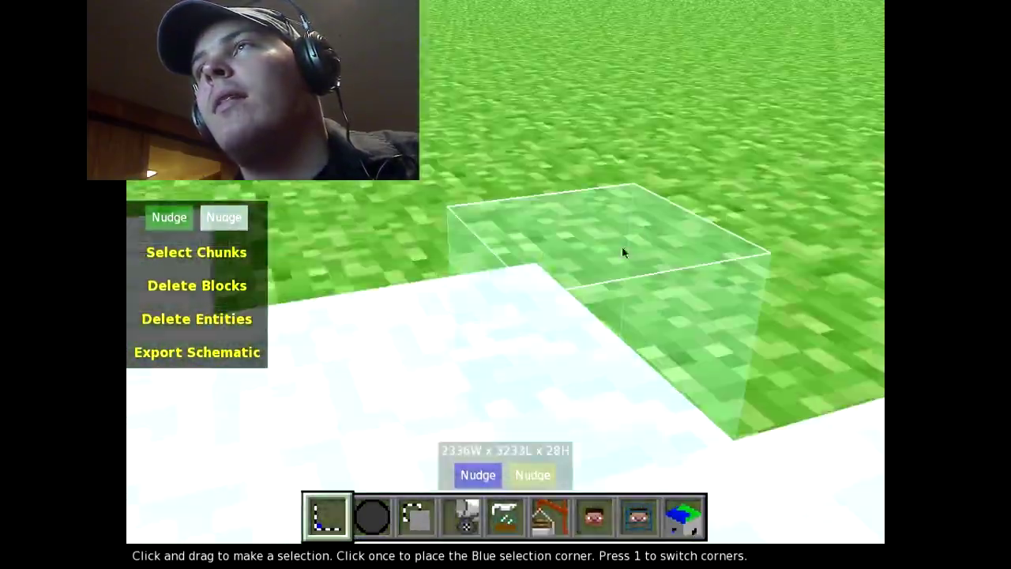
{"action": "left_click", "coordinate": [600, 225]}
{"action": "key", "text": "w"}
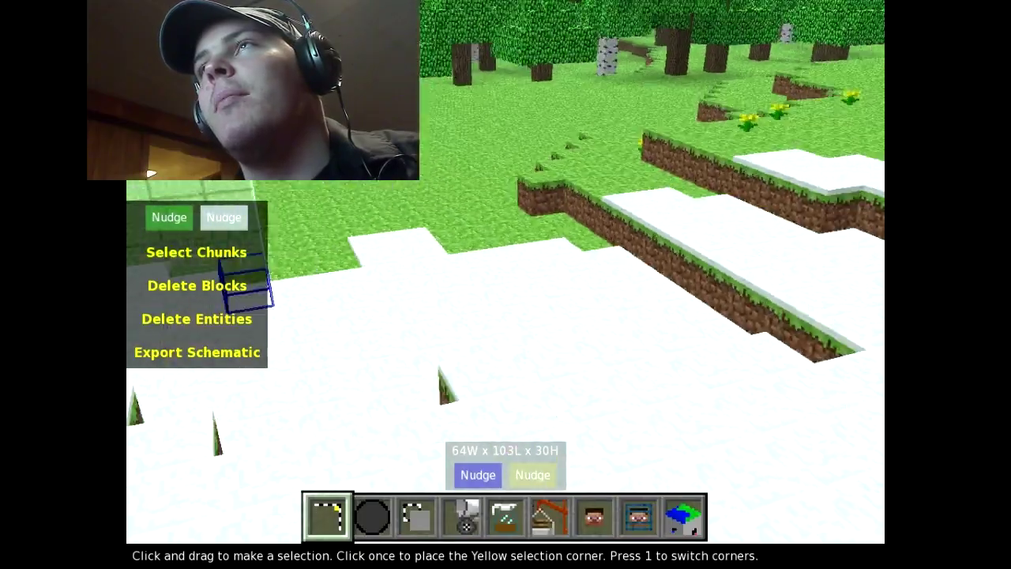
Delete all blocks inside the 64W x 103L x 30H selection covering the hill and trees
{"action": "right_click", "coordinate": [474, 95]}
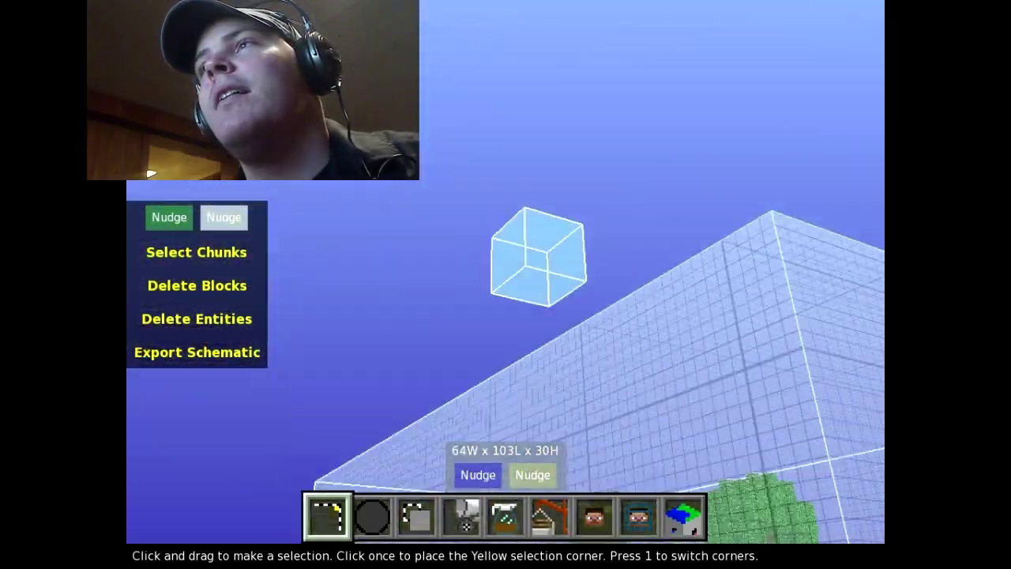
{"action": "right_click", "coordinate": [420, 102]}
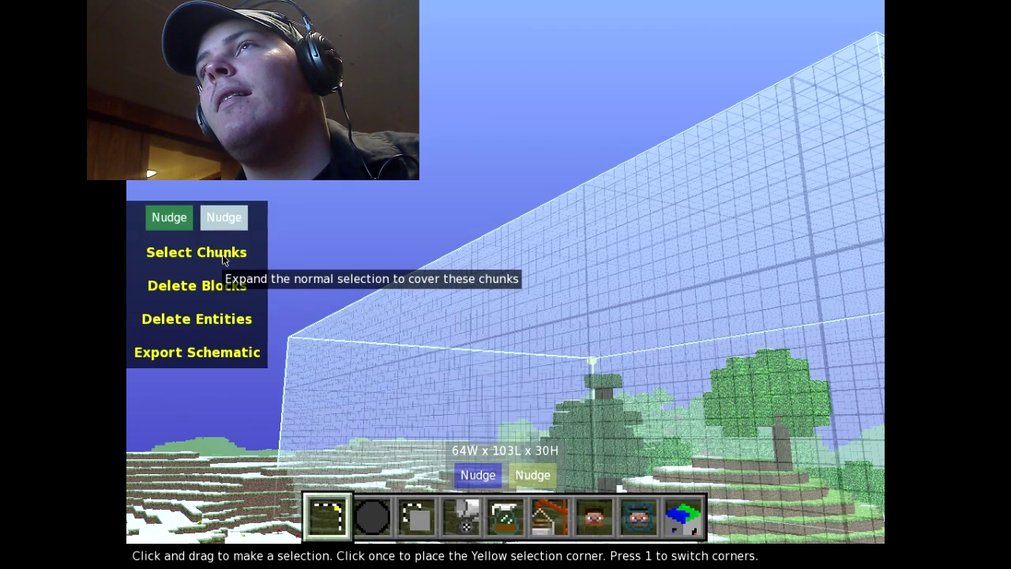
{"action": "key", "text": "s"}
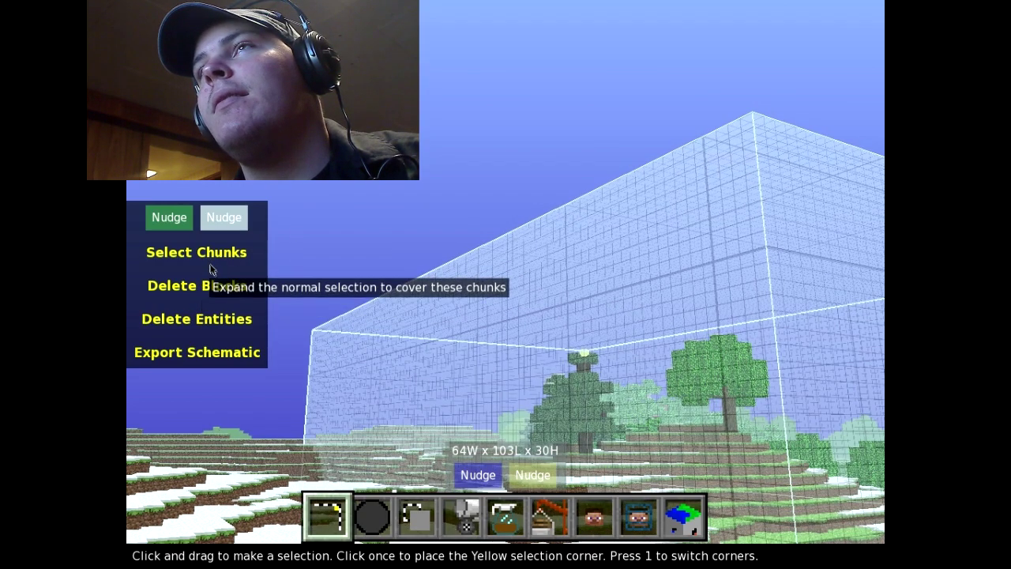
{"action": "left_click", "coordinate": [218, 294]}
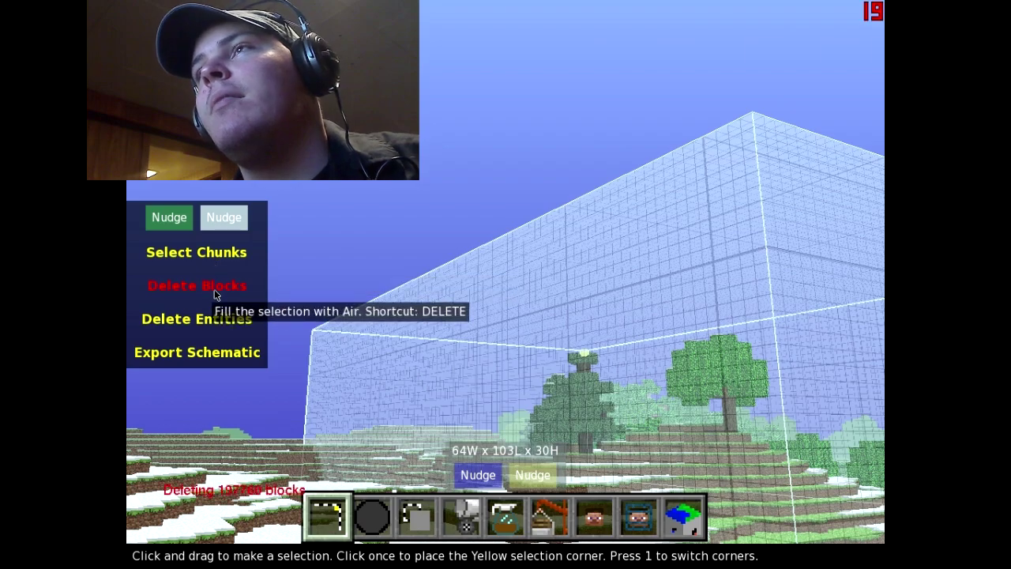
Fly around and through the selection box to examine the area where the blocks were deleted
{"action": "key", "text": "d"}
{"action": "right_click", "coordinate": [660, 426]}
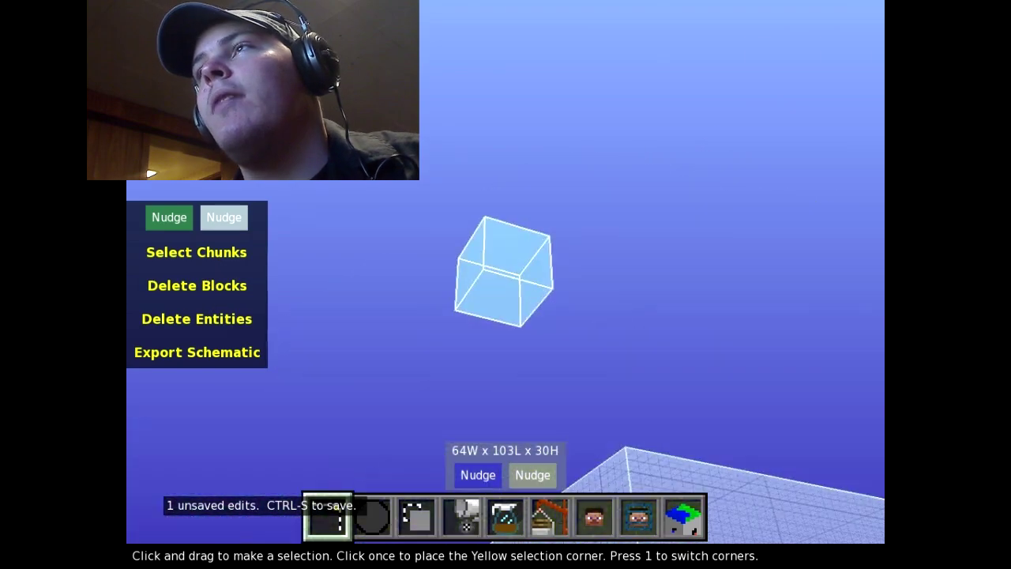
{"action": "key", "text": "d"}
{"action": "key", "text": "d"}
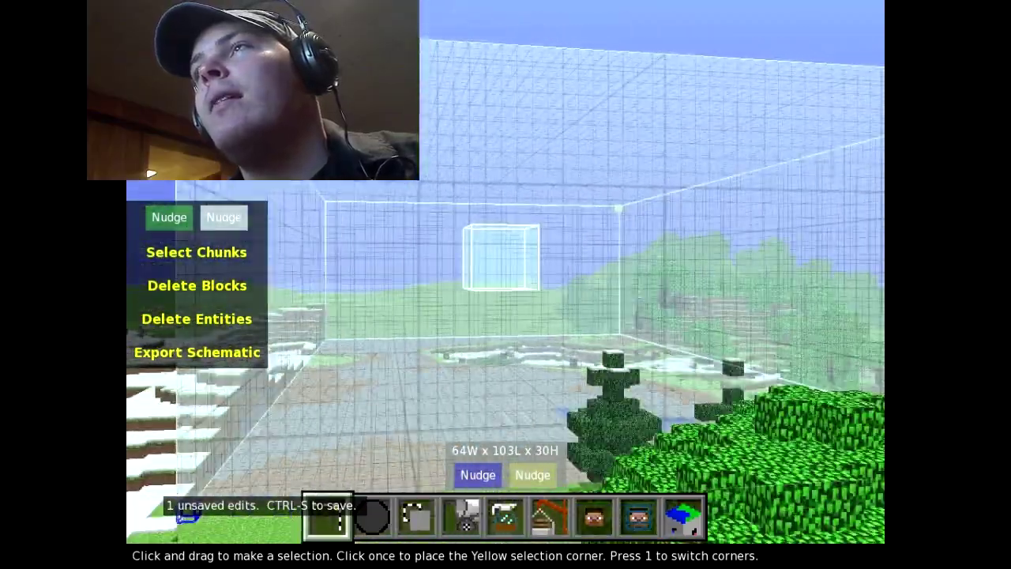
{"action": "right_click", "coordinate": [659, 426]}
{"action": "right_click", "coordinate": [550, 490]}
{"action": "key", "text": "d"}
{"action": "right_click", "coordinate": [566, 363]}
{"action": "right_click", "coordinate": [566, 364]}
{"action": "right_click", "coordinate": [557, 429]}
{"action": "key", "text": "w"}
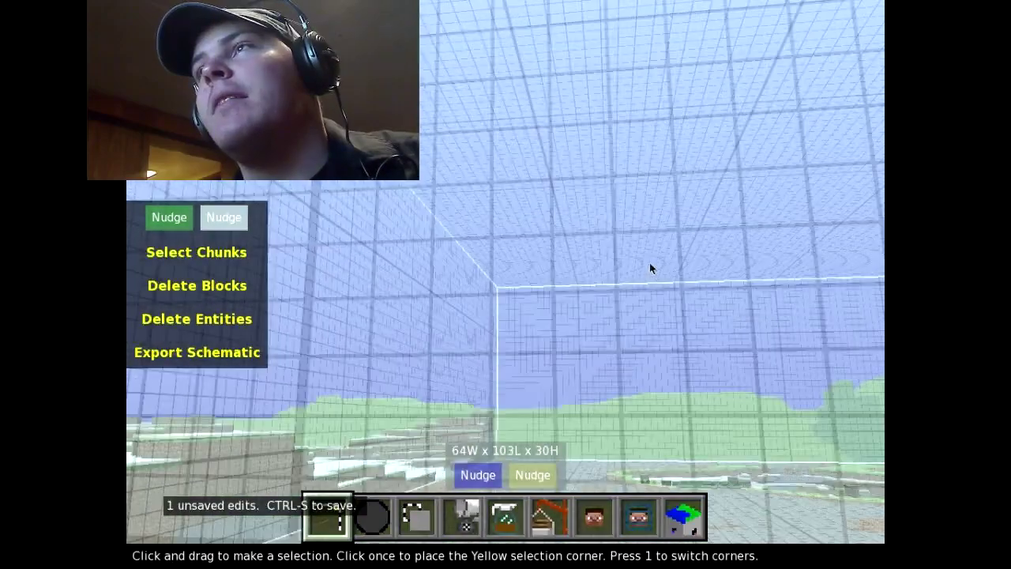
Place the yellow selection corner on the grass beside the cleared area to make a 19W x 9L x 1H selection
{"action": "right_click", "coordinate": [649, 263]}
{"action": "right_click", "coordinate": [718, 79]}
{"action": "left_click", "coordinate": [718, 80]}
{"action": "right_click", "coordinate": [718, 81]}
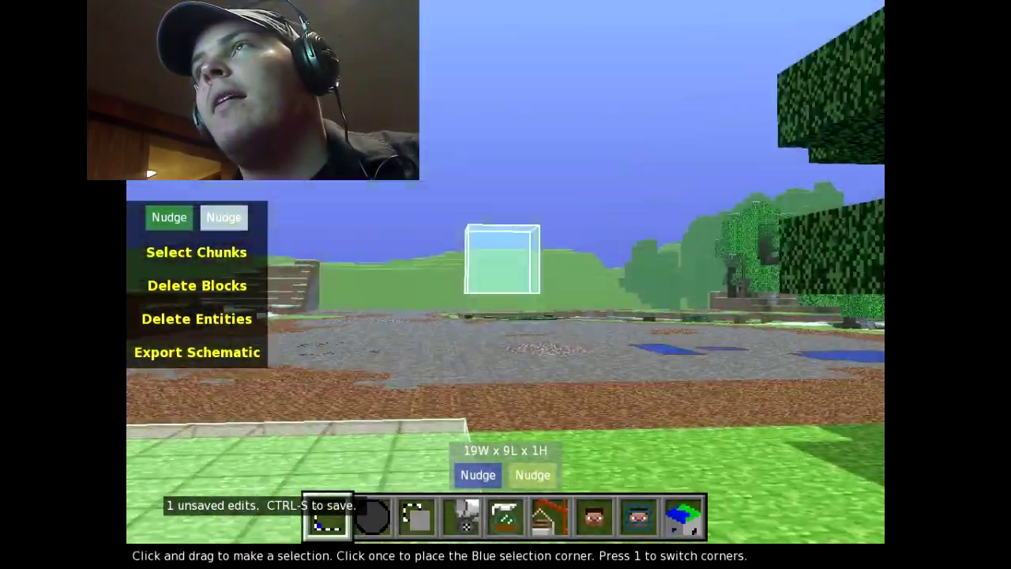
Place the blue selection corner on the grass beside the dirt ledge at the cleared area's corner, making a 33W x 9L x 2H selection
{"action": "key", "text": "w"}
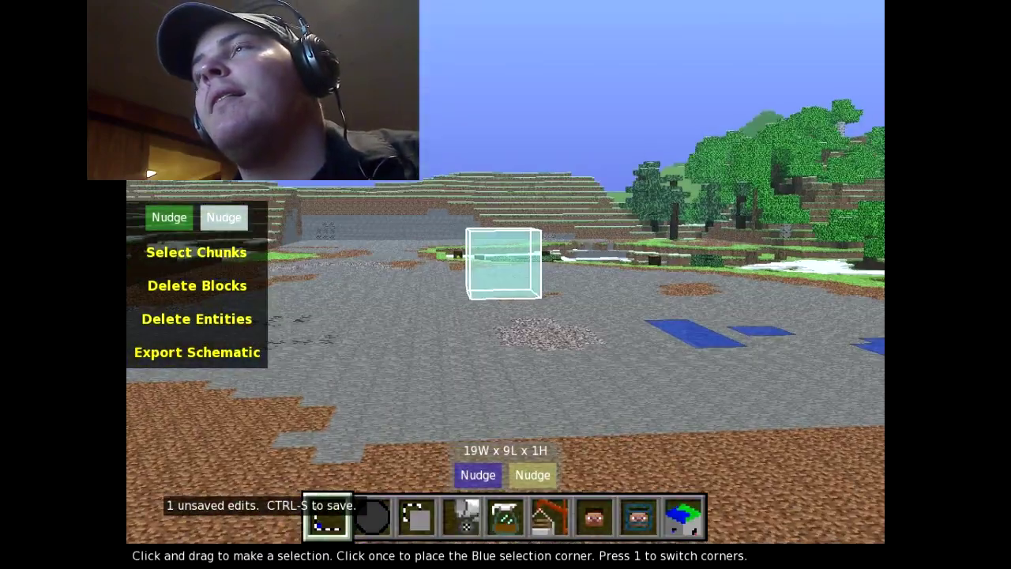
{"action": "key", "text": "w"}
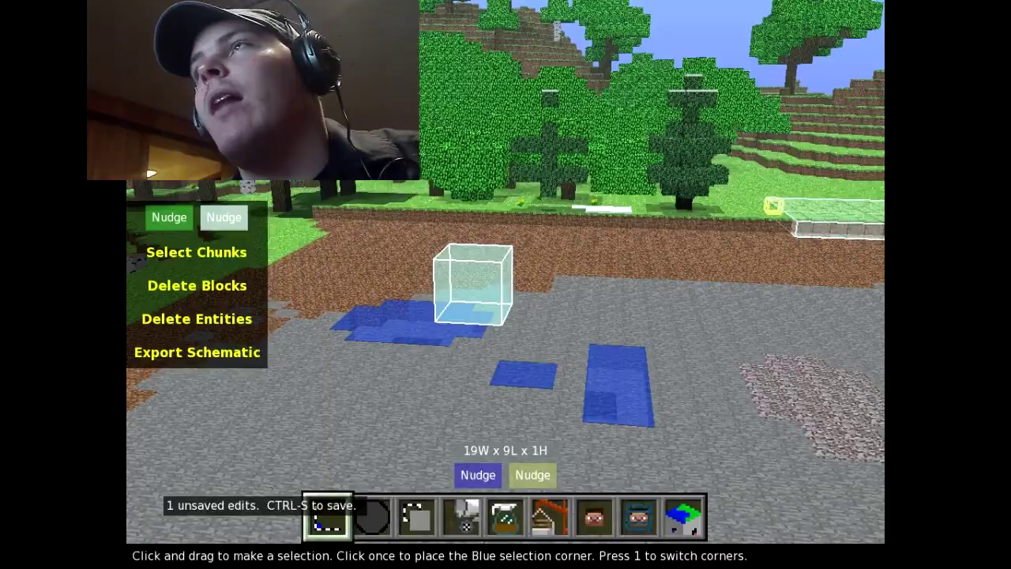
{"action": "key", "text": "w"}
{"action": "key", "text": "w"}
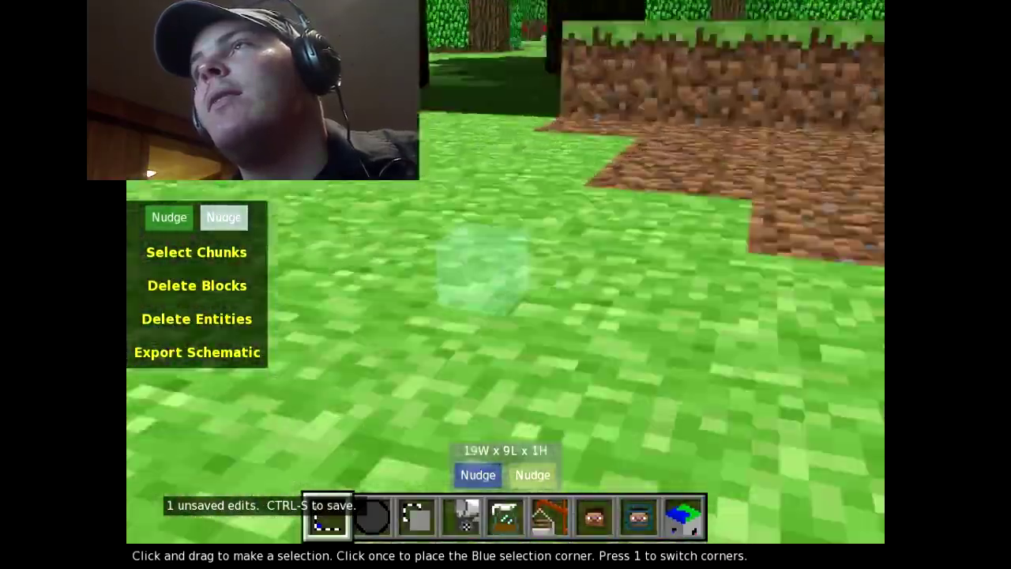
{"action": "key", "text": "w"}
{"action": "right_click", "coordinate": [605, 113]}
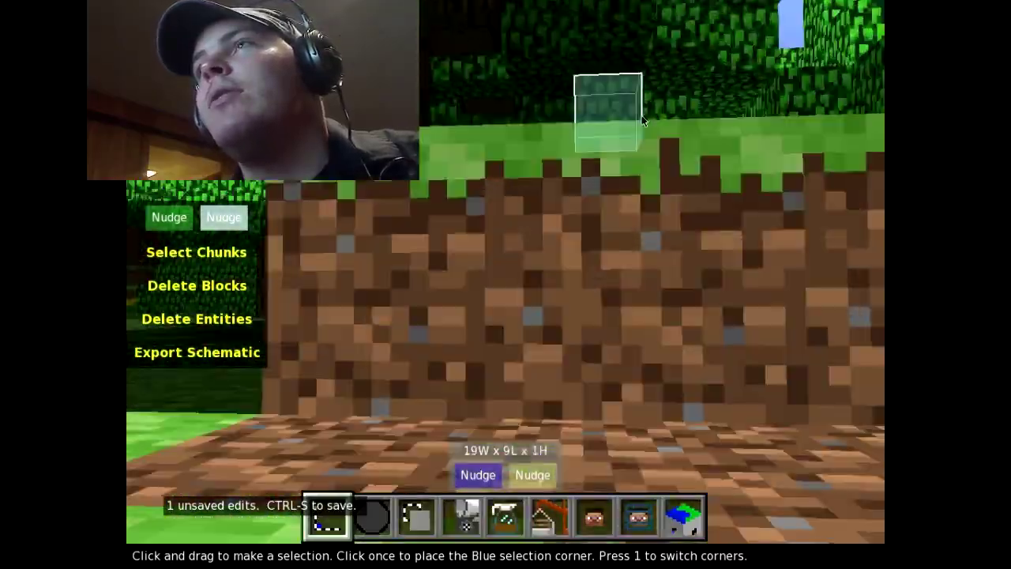
{"action": "key", "text": "s"}
{"action": "key", "text": "s"}
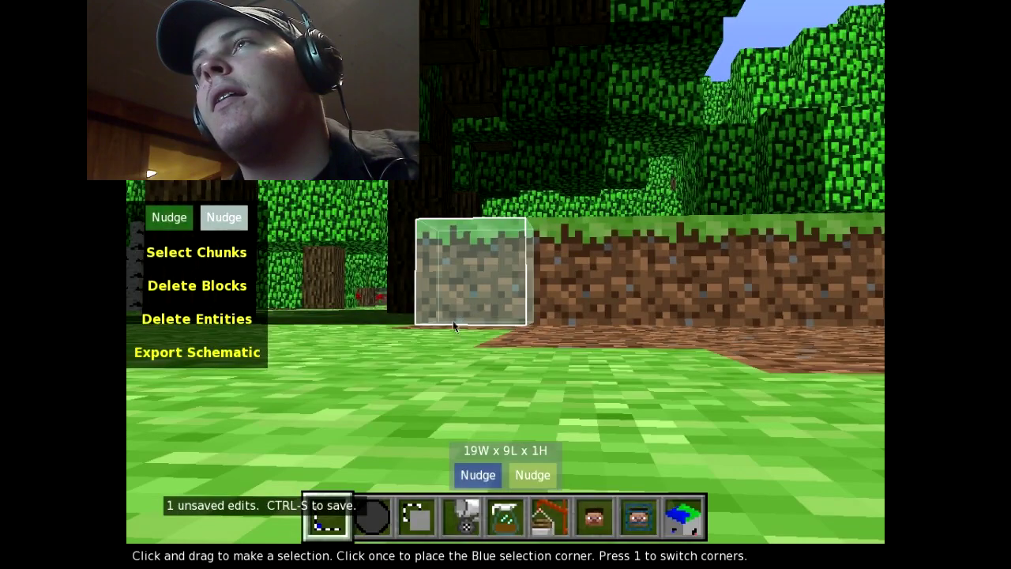
{"action": "left_click", "coordinate": [470, 328]}
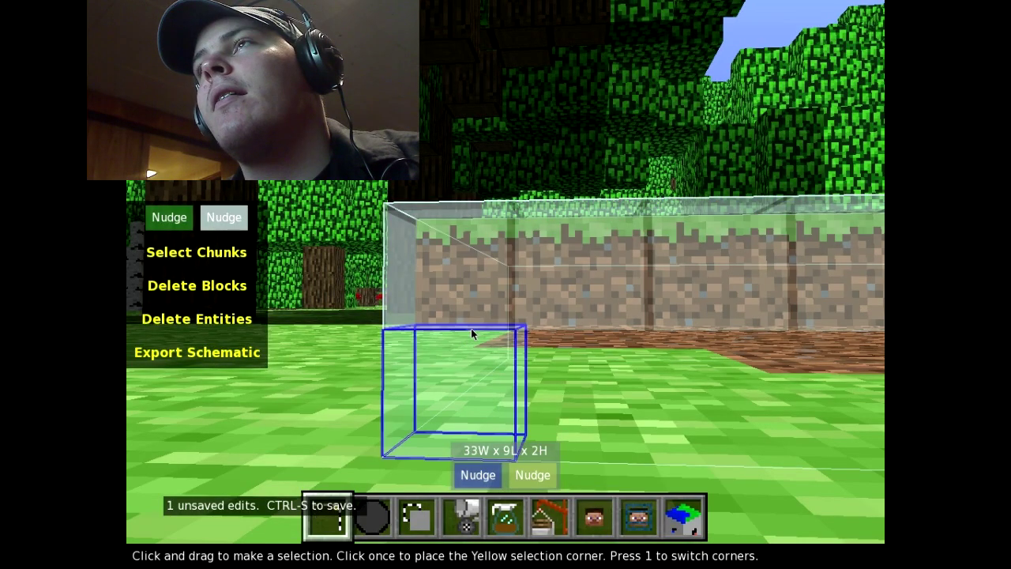
Place the yellow selection corner on the stone floor in the cleared area's opposite corner to make a 51W x 103L x 1H selection
{"action": "right_click", "coordinate": [471, 328]}
{"action": "key", "text": "w"}
{"action": "key", "text": "k"}
{"action": "key", "text": "w"}
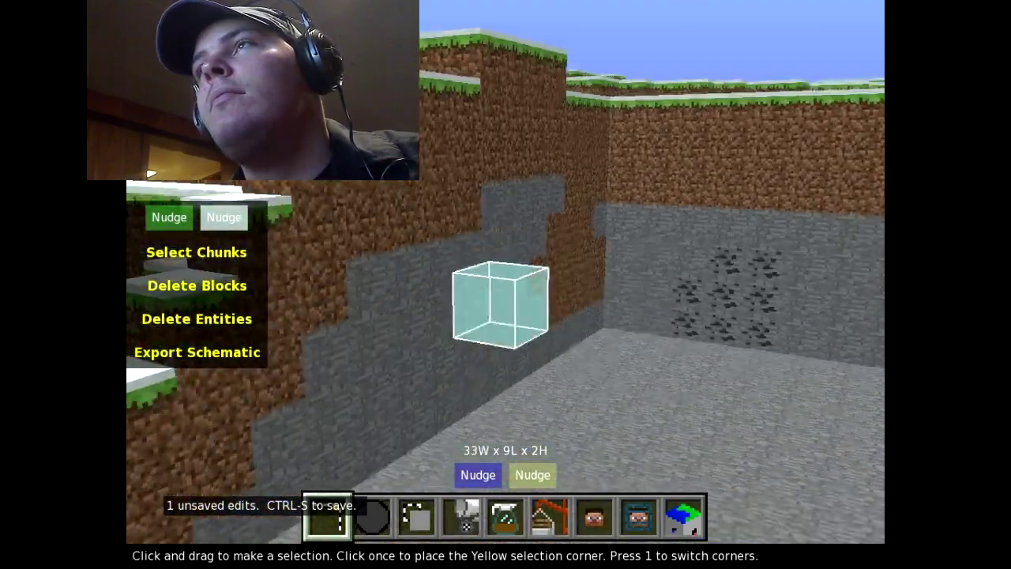
{"action": "key", "text": "w"}
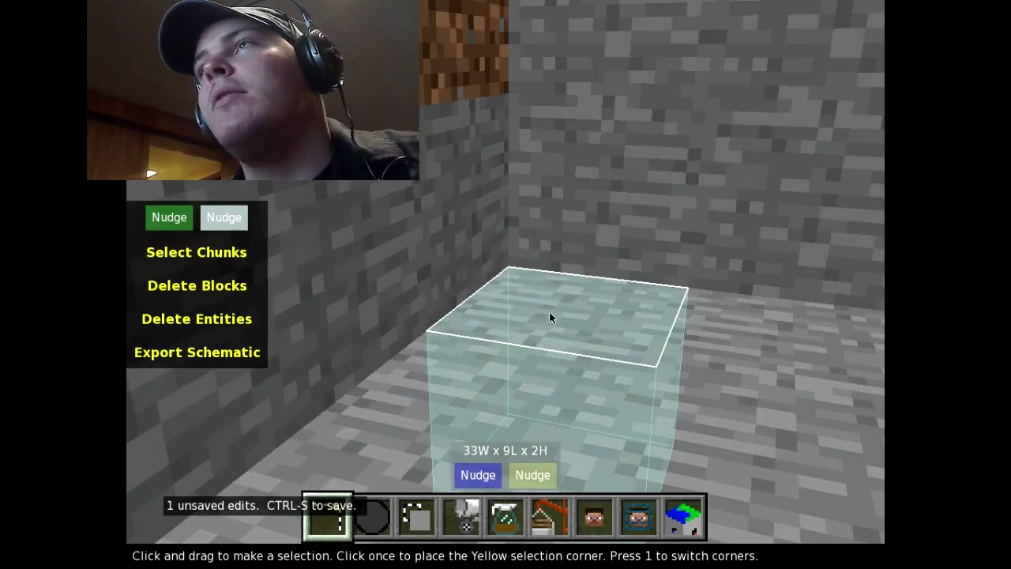
{"action": "left_click", "coordinate": [547, 311]}
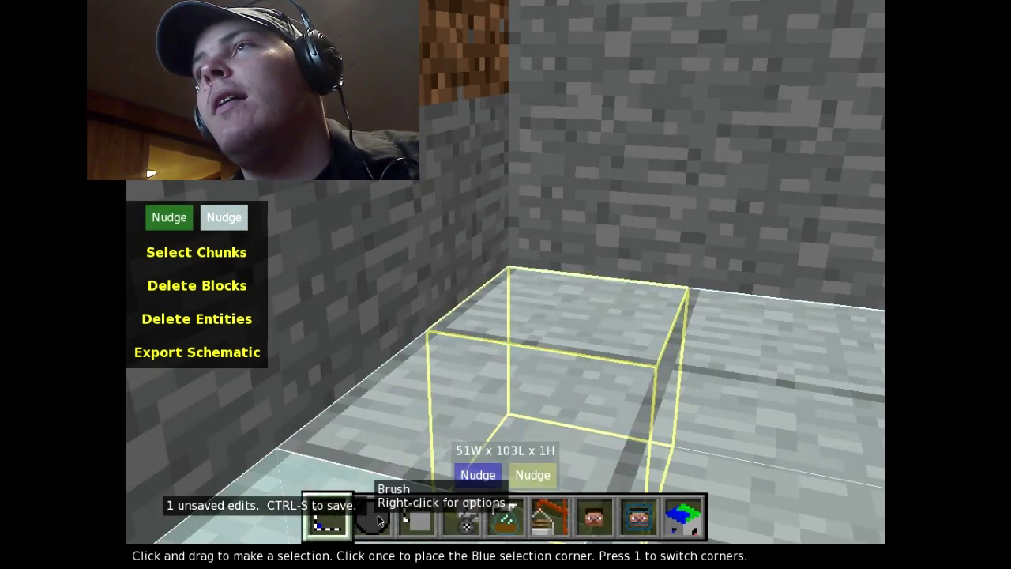
Fill the 51W x 103L x 1H floor selection with Stone
{"action": "left_click", "coordinate": [466, 525]}
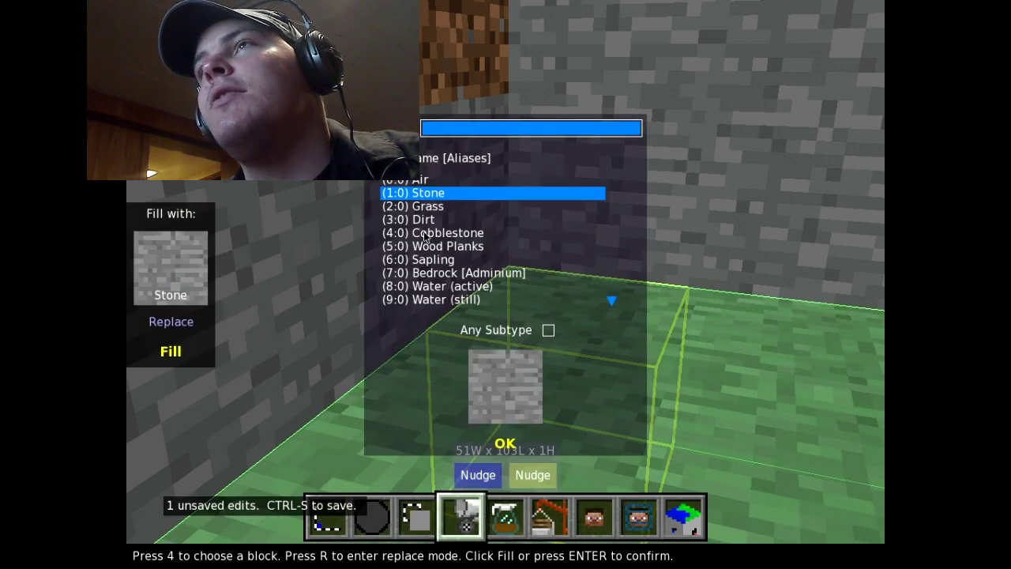
{"action": "left_click", "coordinate": [500, 447]}
{"action": "left_click", "coordinate": [169, 352]}
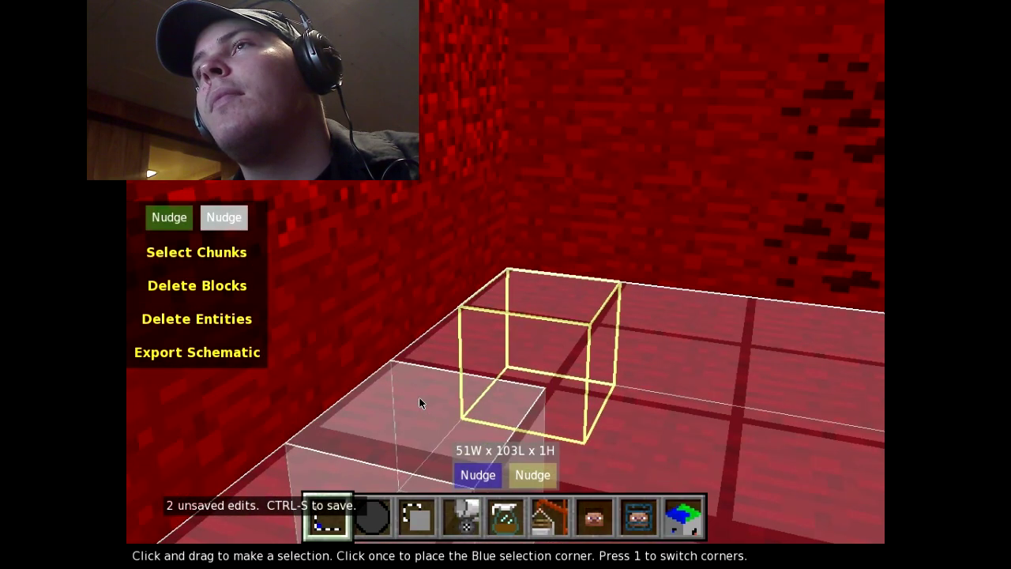
{"action": "right_click", "coordinate": [420, 402]}
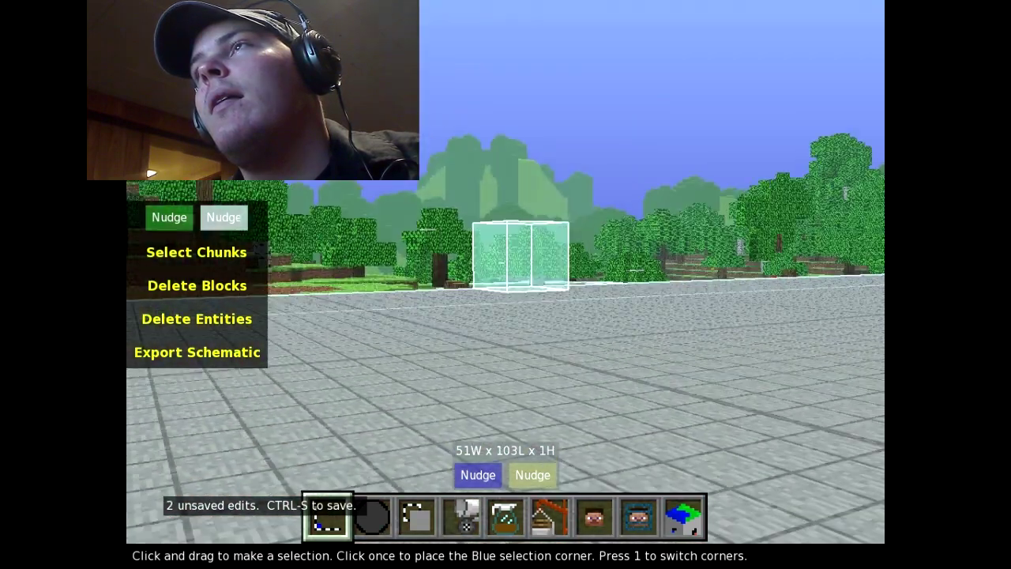
Place the blue selection corner on the stone floor to make an 18W x 15L x 1H selection
{"action": "right_click", "coordinate": [437, 415]}
{"action": "right_click", "coordinate": [485, 375]}
{"action": "right_click", "coordinate": [507, 364]}
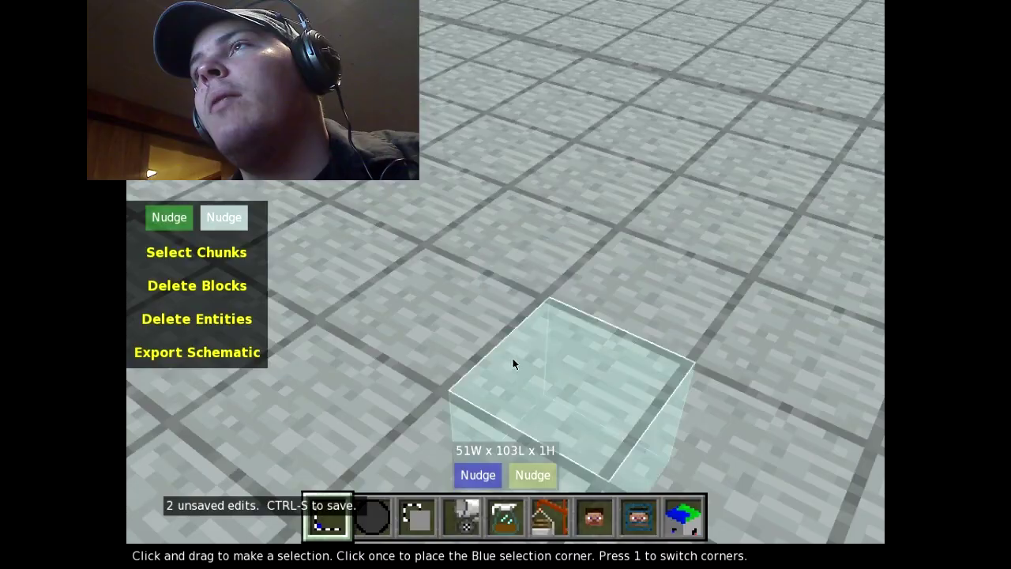
{"action": "left_click", "coordinate": [512, 359]}
Fly around the stone-filled area to inspect the floor, its snowy edge and the small selection on it
{"action": "right_click", "coordinate": [551, 285]}
{"action": "key", "text": "w"}
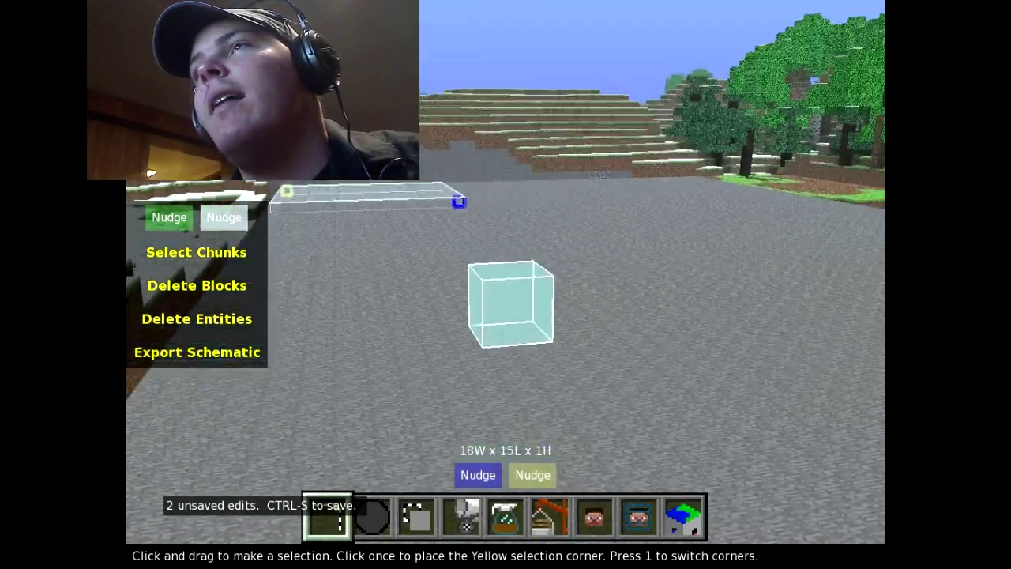
{"action": "key", "text": "s"}
{"action": "key", "text": "s"}
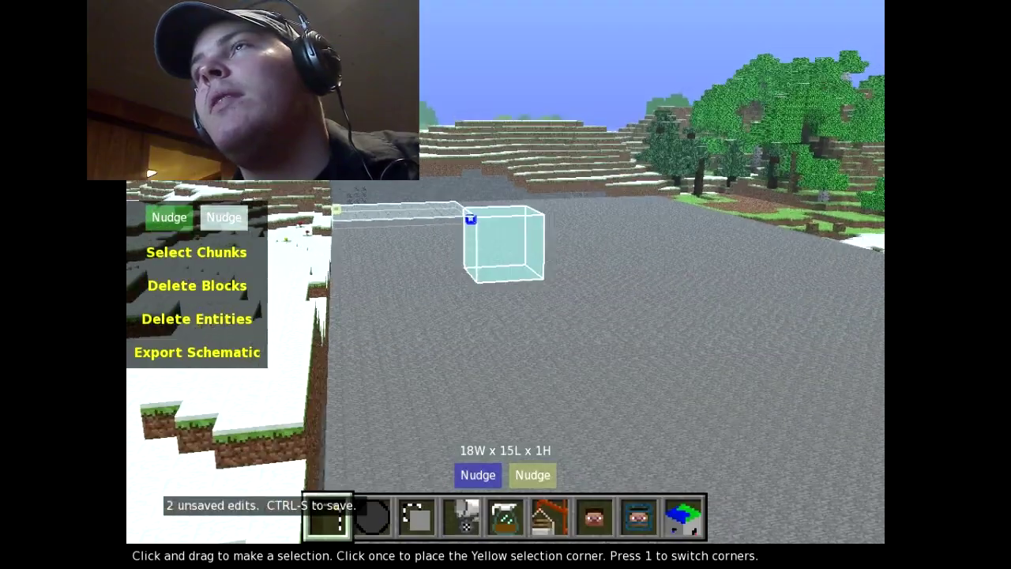
{"action": "key", "text": "s"}
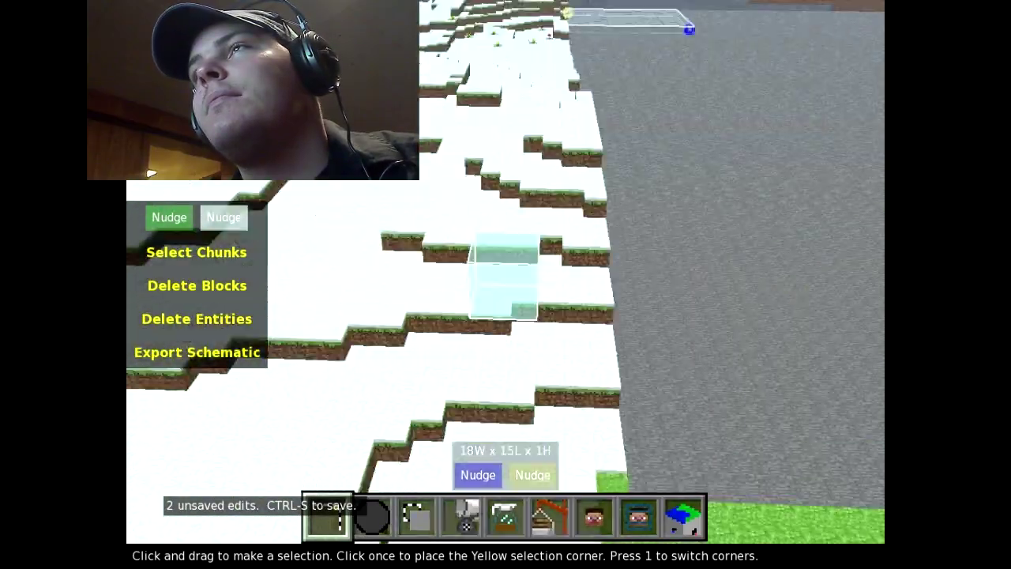
{"action": "right_click_drag", "start_coordinate": [504, 277], "coordinate": [493, 298]}
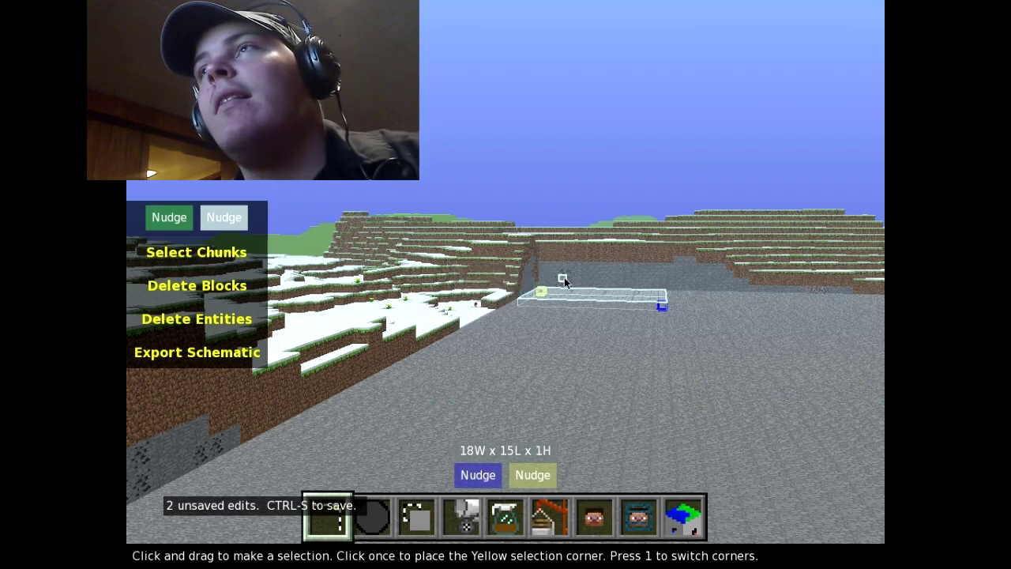
{"action": "right_click_drag", "start_coordinate": [580, 289], "coordinate": [608, 304]}
{"action": "key", "text": "w"}
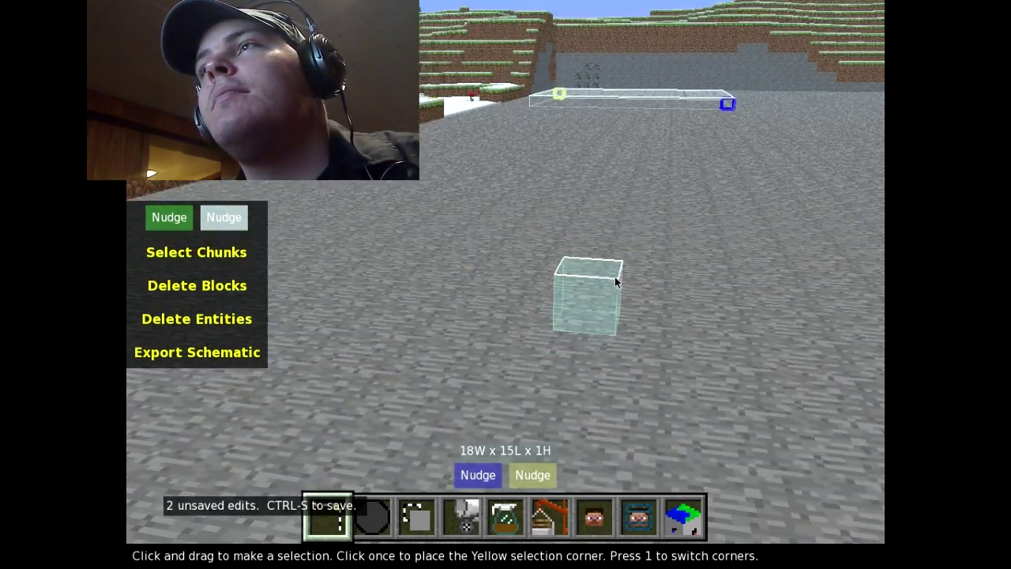
Set the player position on the stone floor and place the spawn position beside it
{"action": "left_click", "coordinate": [596, 520]}
{"action": "left_click", "coordinate": [572, 344]}
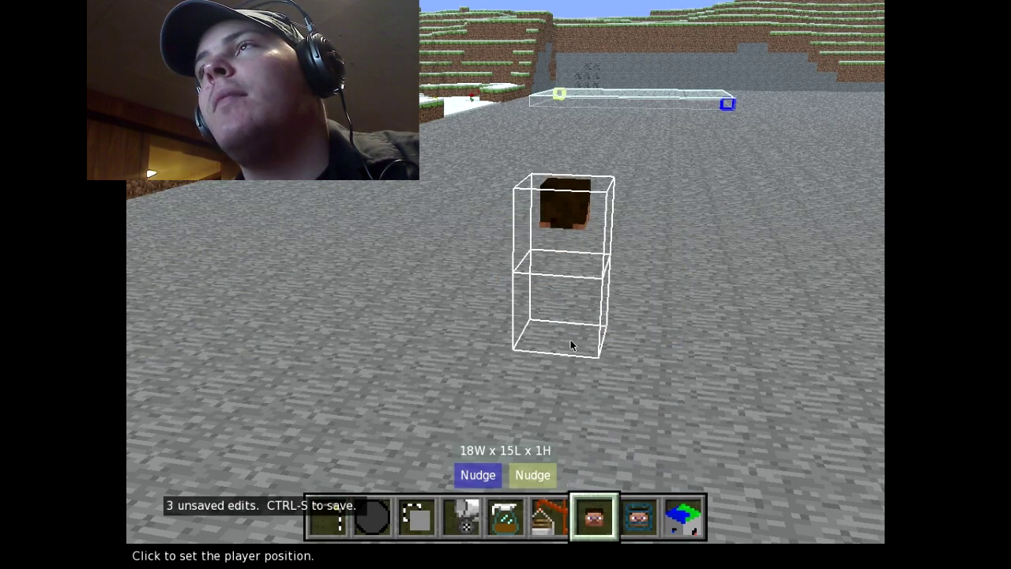
{"action": "left_click", "coordinate": [650, 530]}
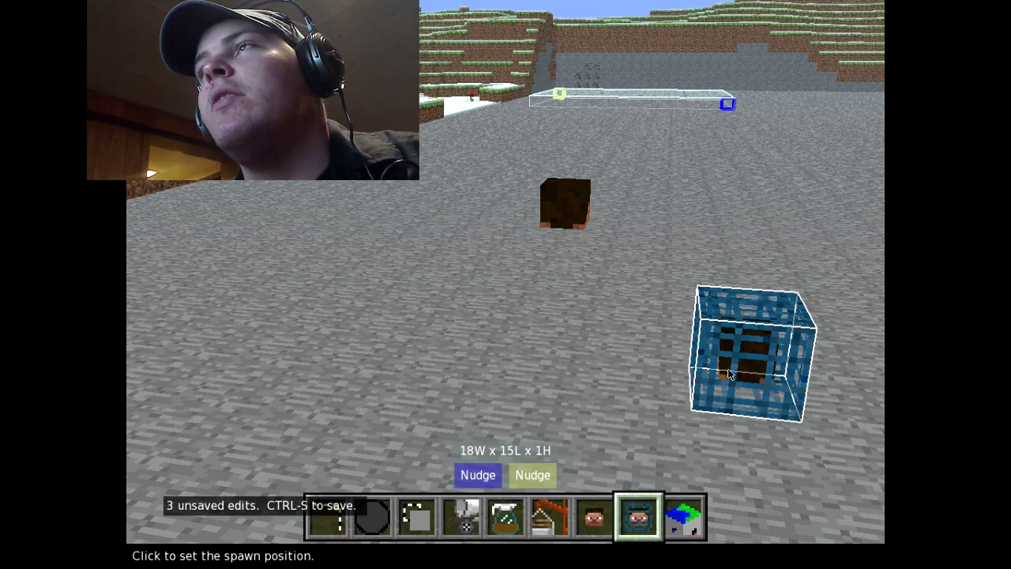
{"action": "left_click", "coordinate": [732, 363]}
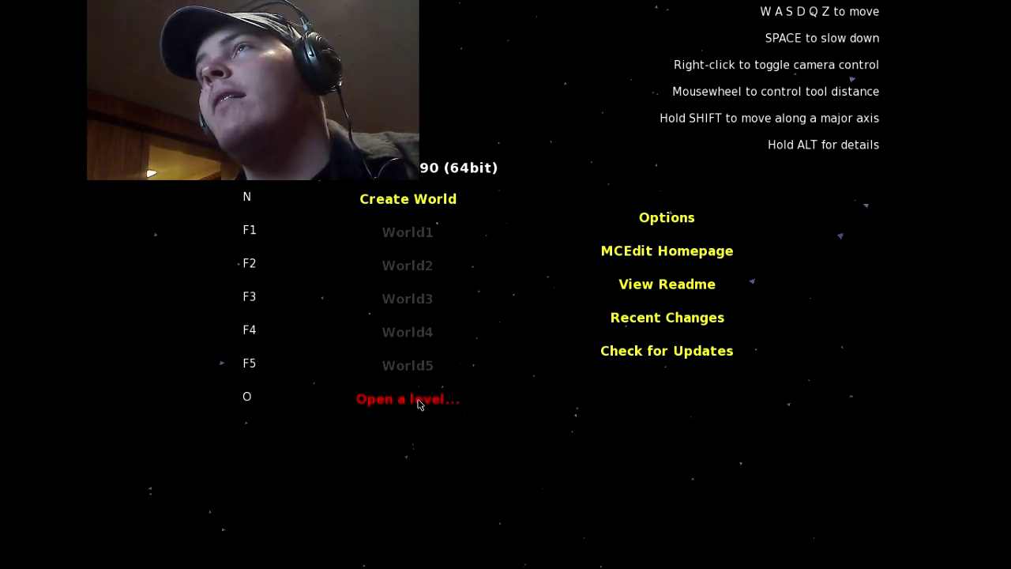
Open a level and fly over its beach and water to the wooded hillside
{"action": "left_click", "coordinate": [420, 403]}
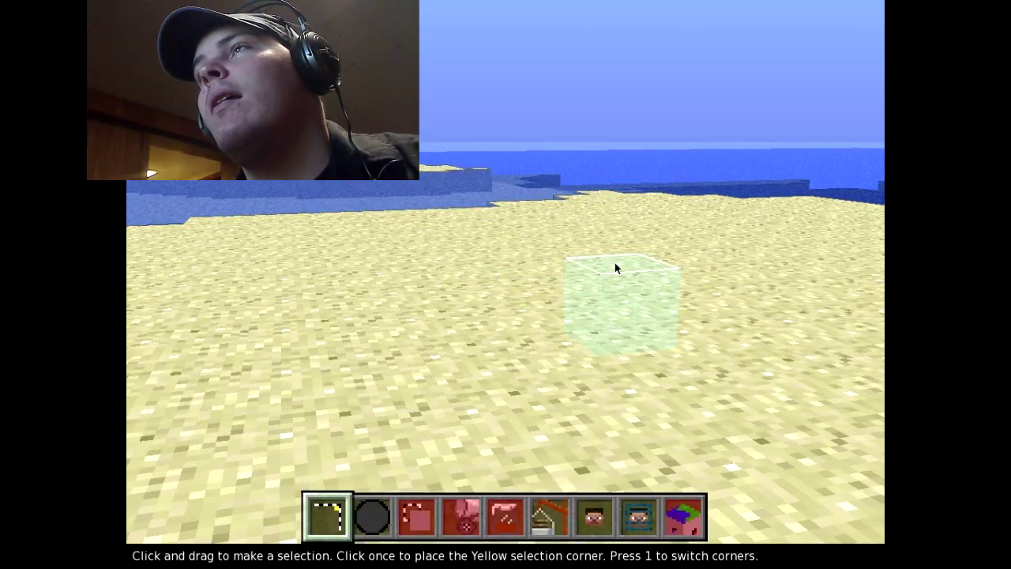
{"action": "right_click", "coordinate": [615, 267]}
{"action": "key", "text": "w"}
{"action": "key", "text": "w"}
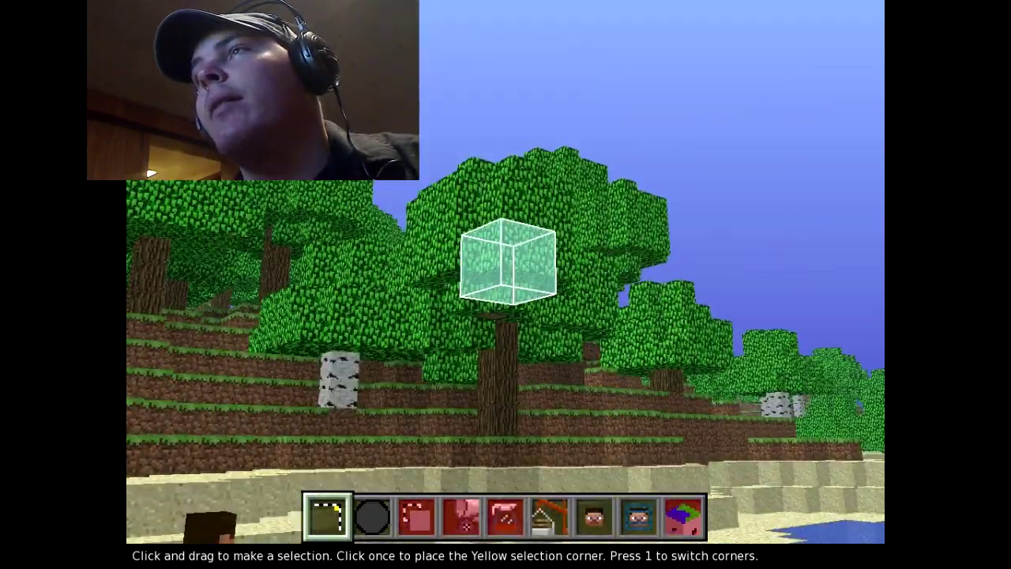
{"action": "key", "text": "s"}
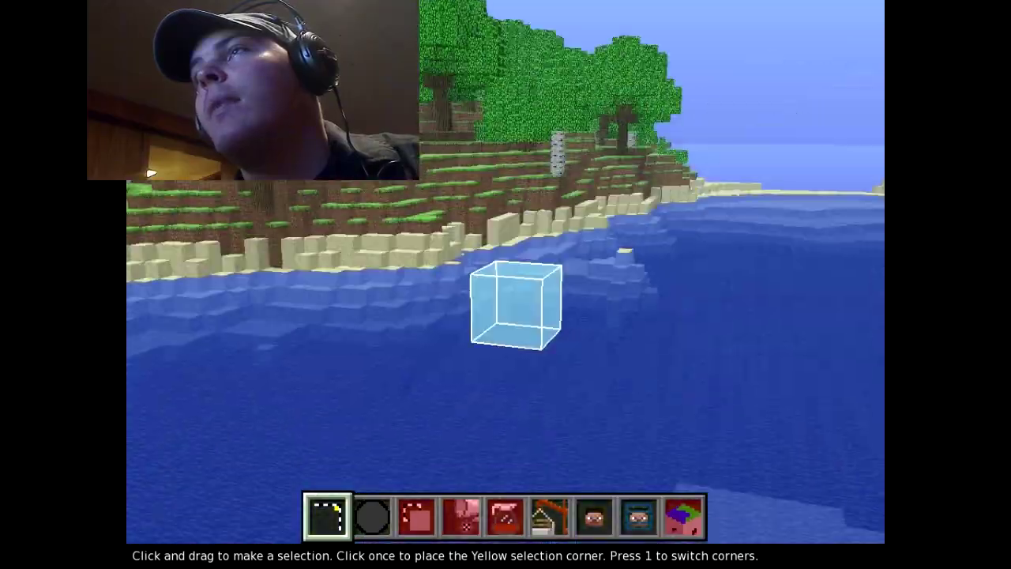
{"action": "key", "text": "w"}
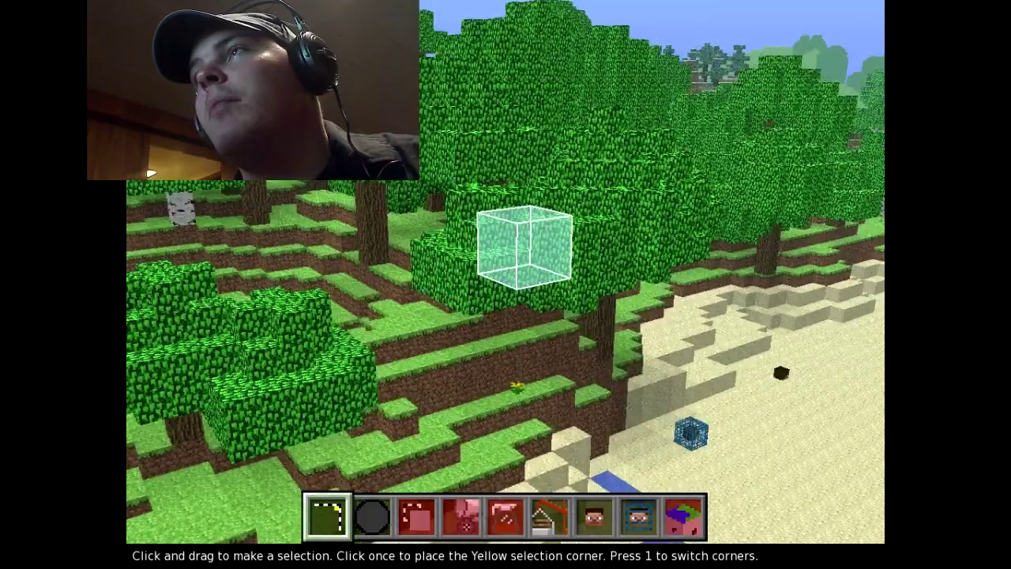
{"action": "key", "text": "w"}
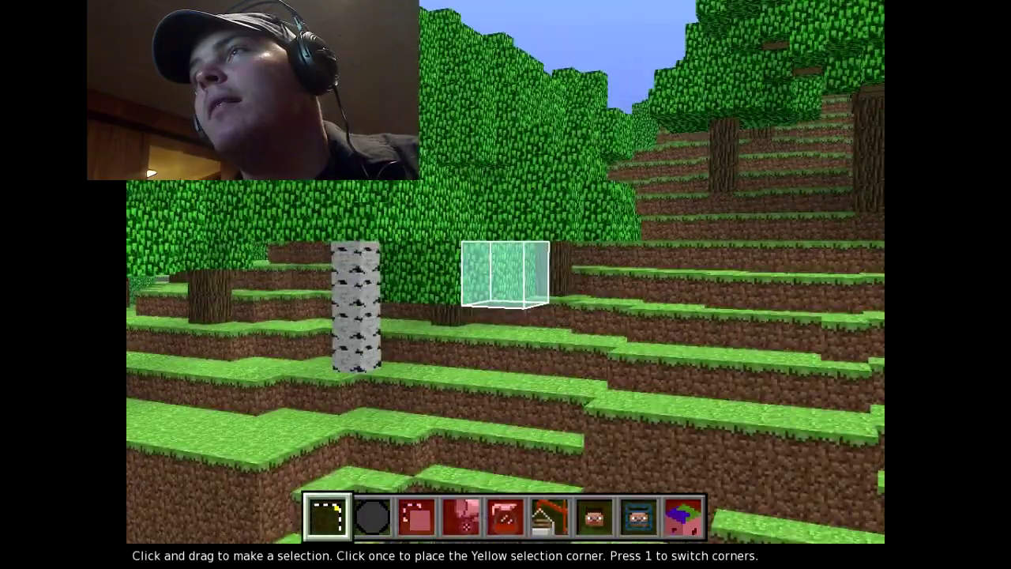
Place the yellow selection corner on the grassy hillside and expand the selection to the whole chunk, 16W x 16L x 128H
{"action": "right_click", "coordinate": [661, 307]}
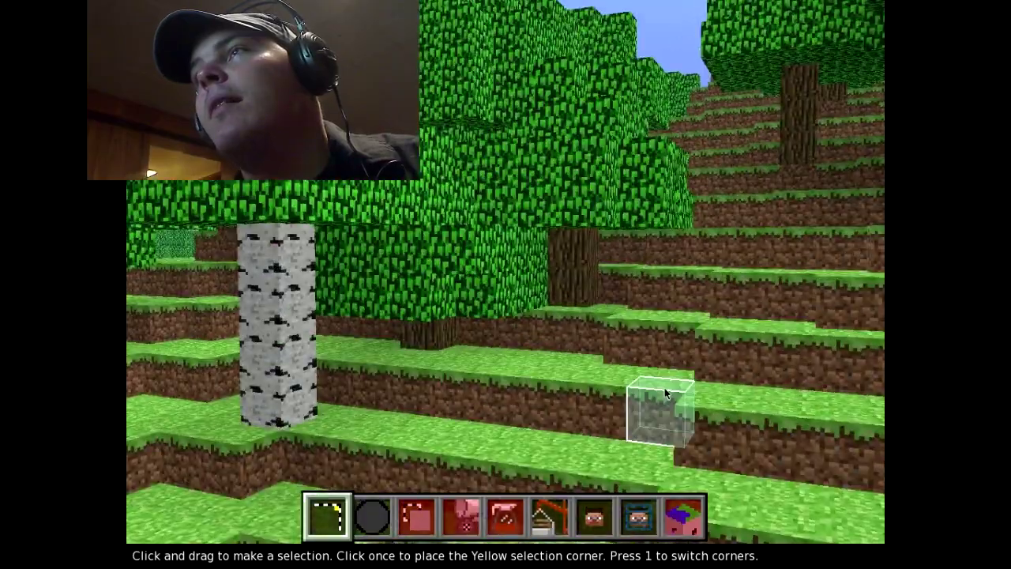
{"action": "left_click", "coordinate": [665, 395]}
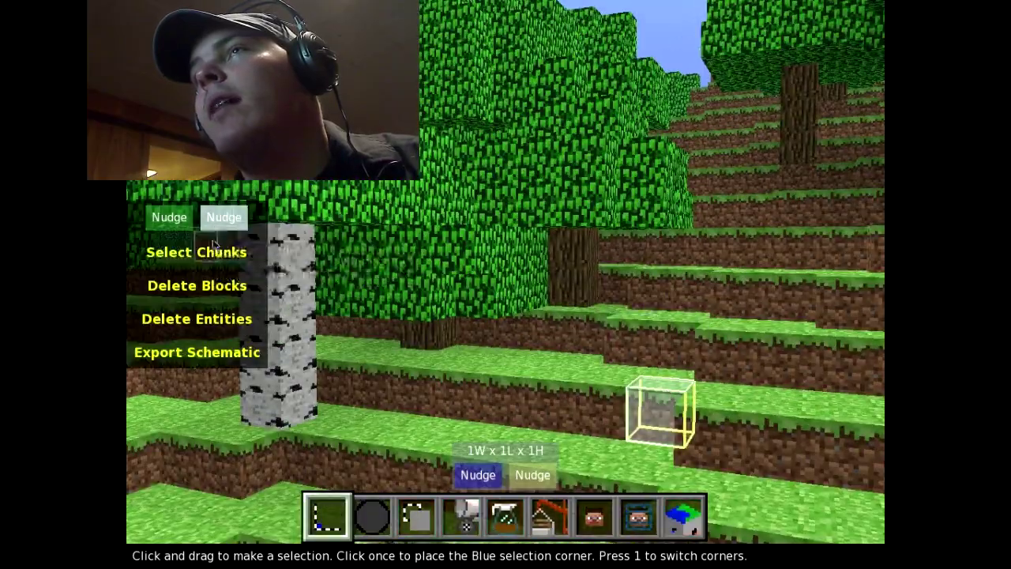
{"action": "key", "text": "s"}
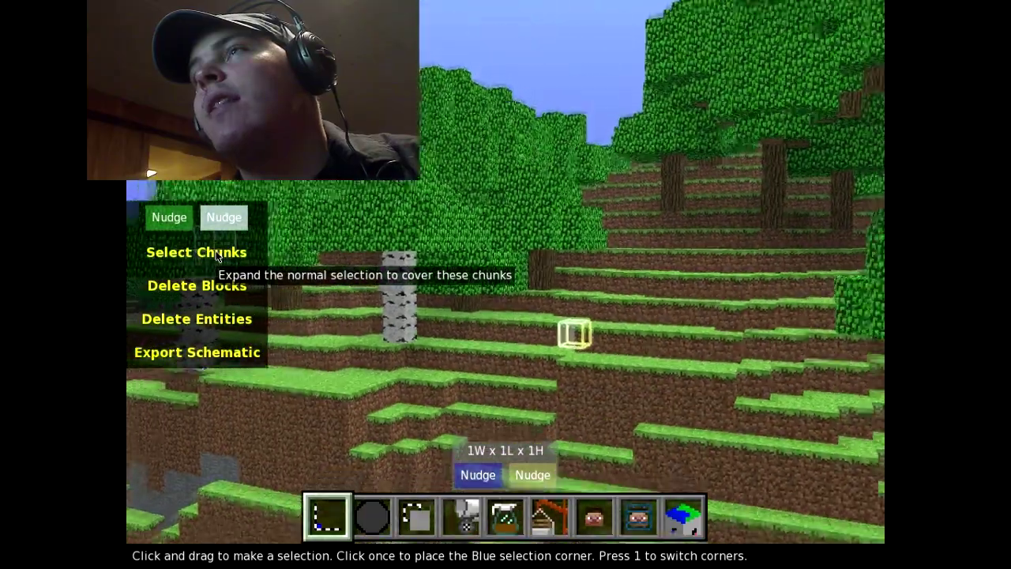
{"action": "left_click", "coordinate": [217, 254]}
{"action": "key", "text": "s"}
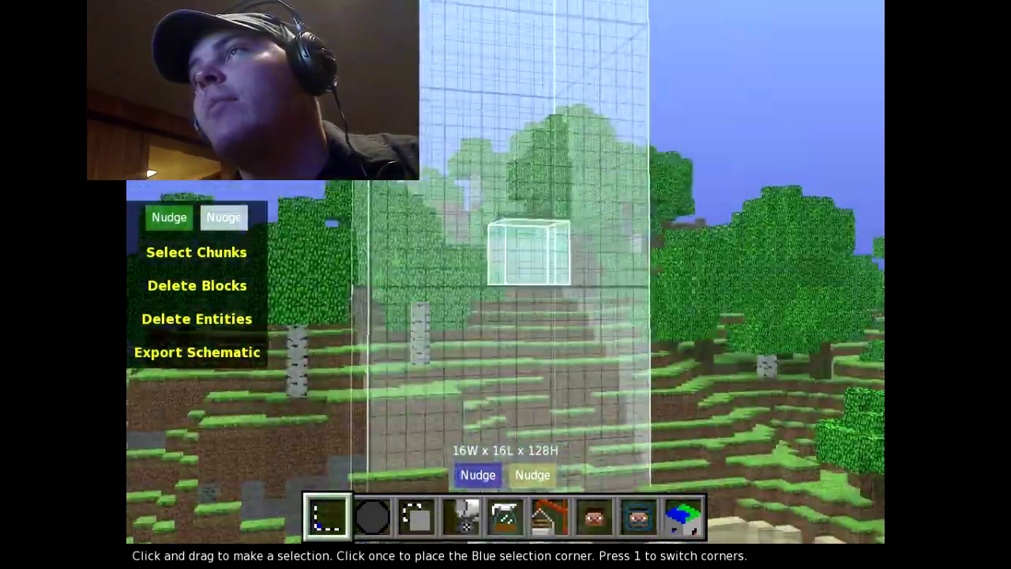
Start cloning the selected chunk and set the copy down over the open water at offset -46, 0, -13
{"action": "key", "text": "w"}
{"action": "right_click", "coordinate": [571, 385]}
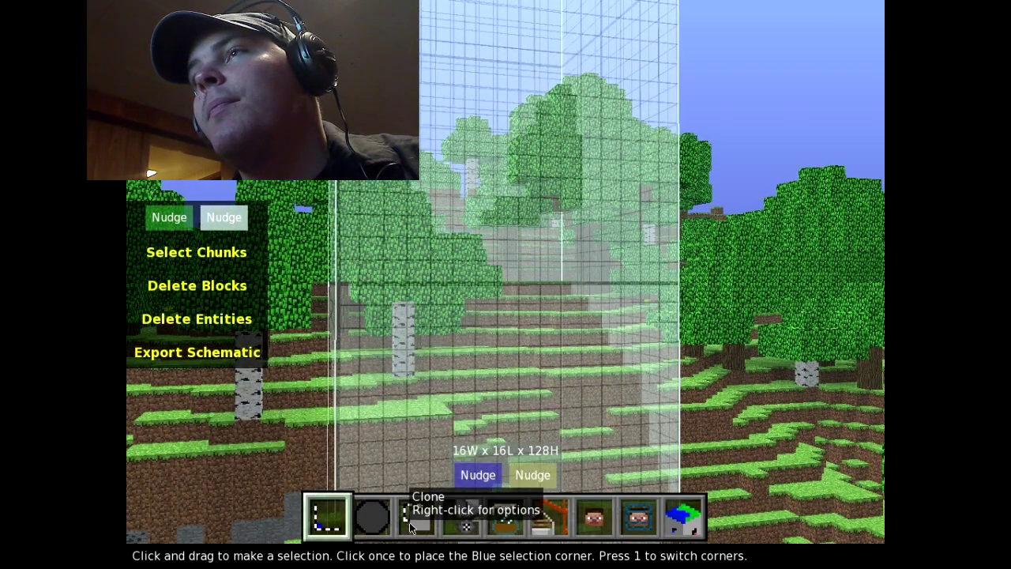
{"action": "left_click", "coordinate": [414, 518]}
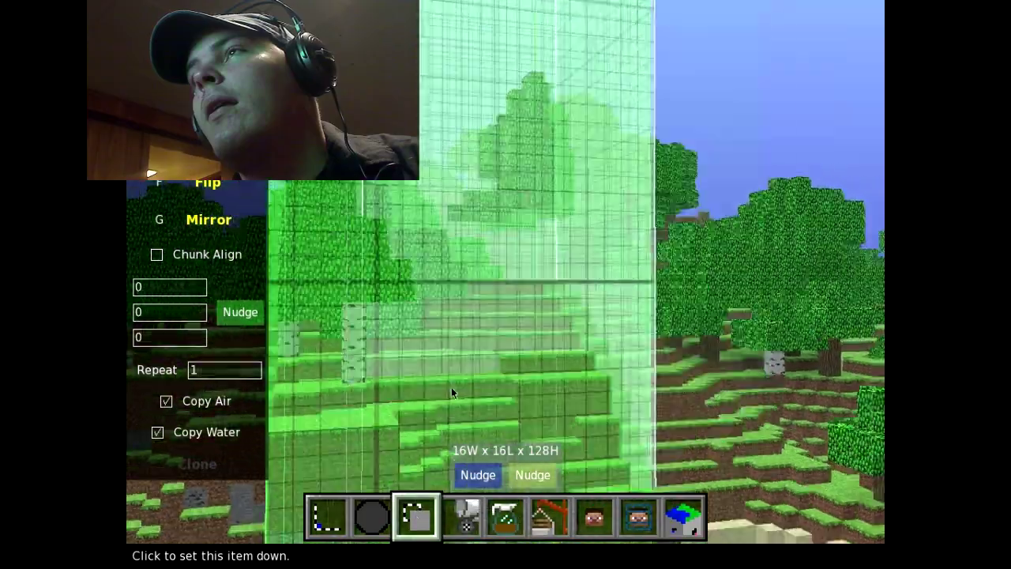
{"action": "key", "text": "s"}
{"action": "key", "text": "a"}
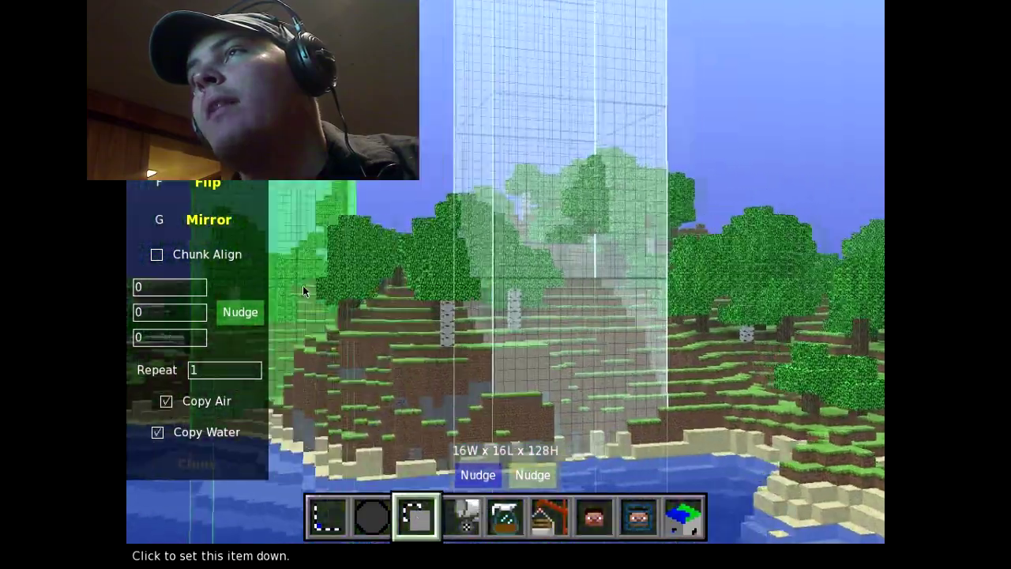
{"action": "key", "text": "w"}
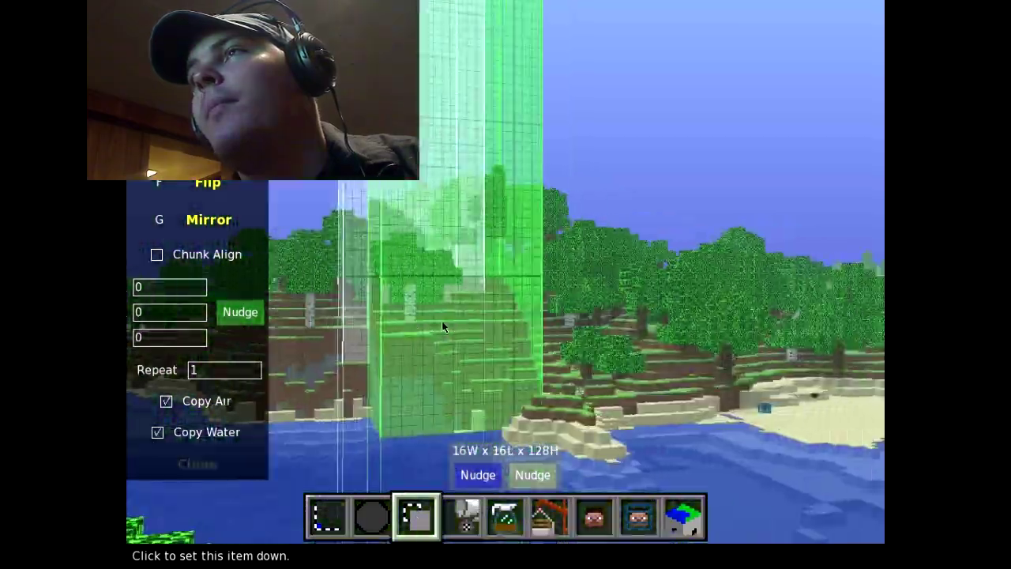
{"action": "right_click_drag", "start_coordinate": [442, 327], "coordinate": [436, 327]}
{"action": "key", "text": "w"}
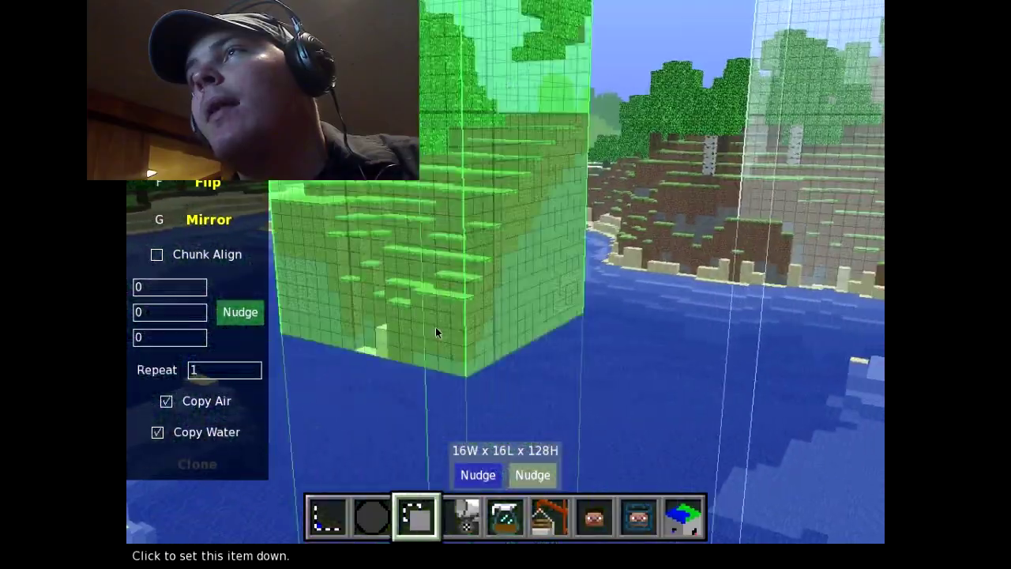
{"action": "left_click", "coordinate": [471, 399]}
Pick the chunk copy up again and set it down over the water at offset -41, 0, -16
{"action": "mouse_move", "coordinate": [756, 356]}
{"action": "right_mouse_down"}
{"action": "mouse_move", "coordinate": [759, 271]}
{"action": "mouse_move", "coordinate": [758, 343]}
{"action": "right_mouse_up"}
{"action": "key", "text": "s"}
{"action": "key", "text": "w"}
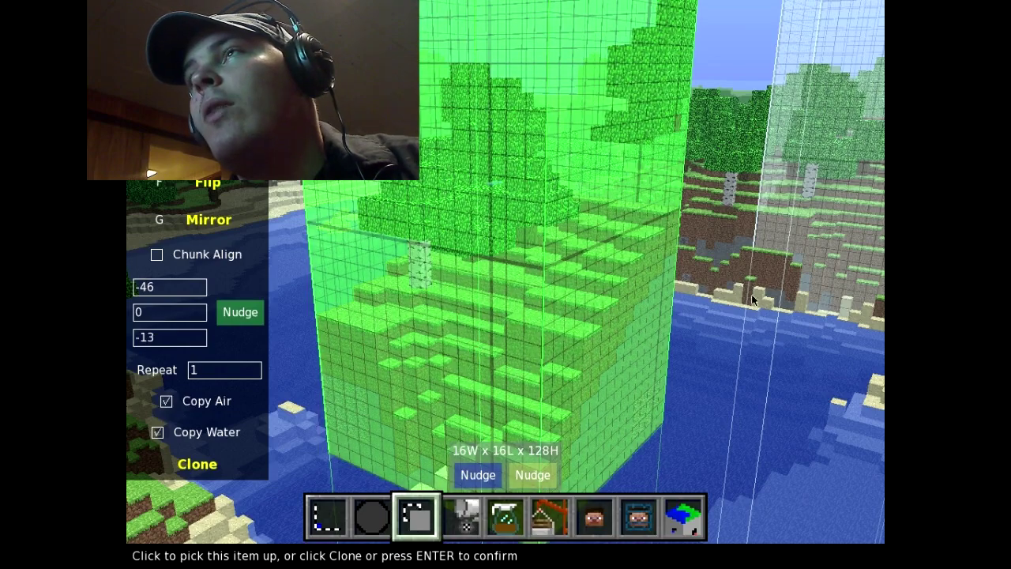
{"action": "left_click", "coordinate": [720, 390]}
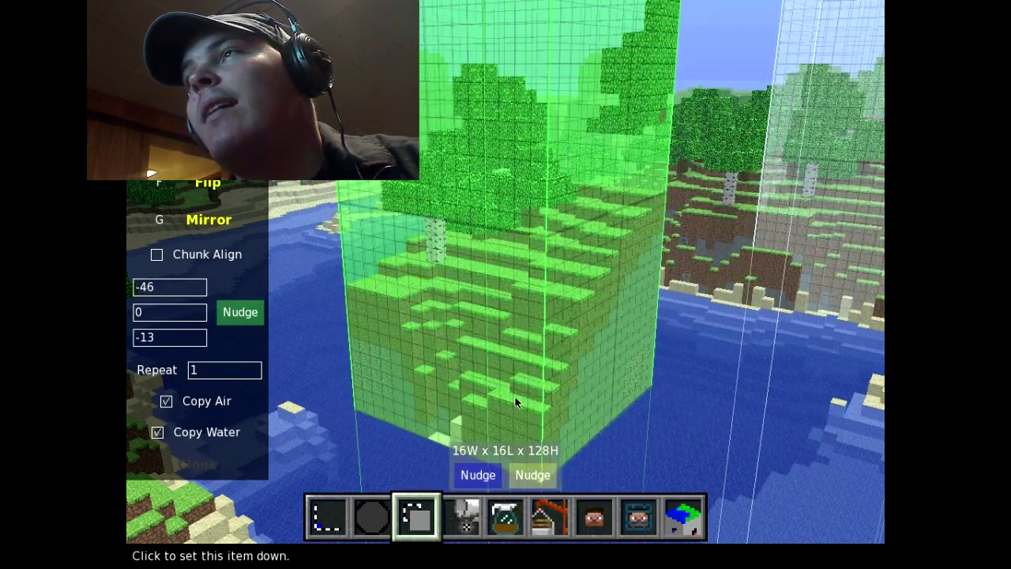
{"action": "left_click", "coordinate": [518, 379]}
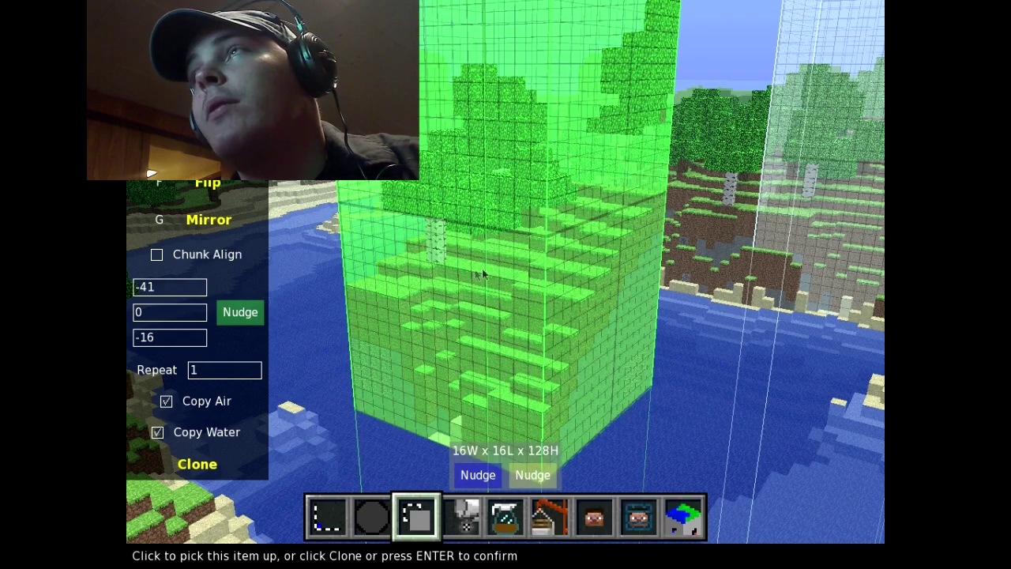
{"action": "key", "text": "s"}
{"action": "key", "text": "s"}
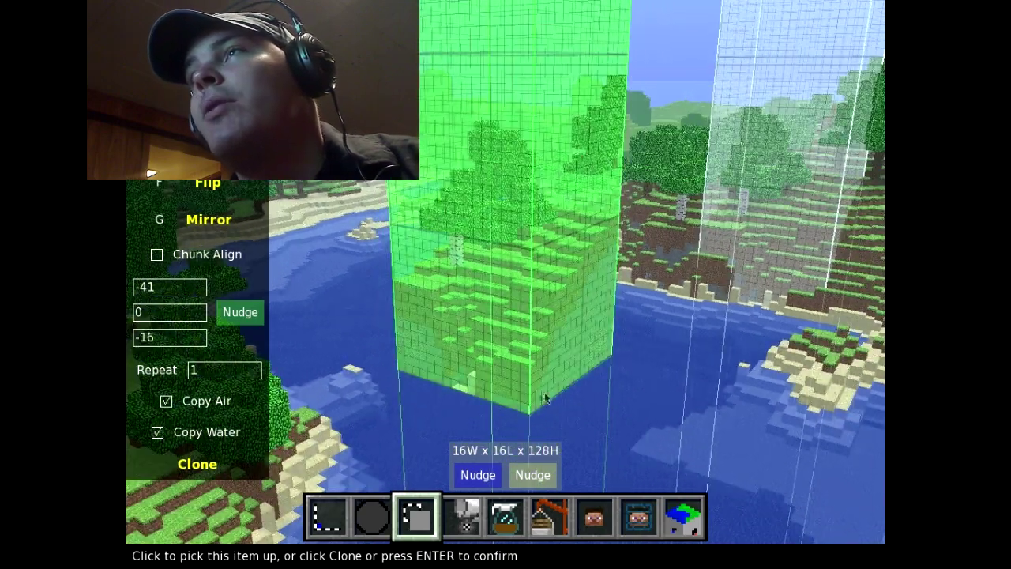